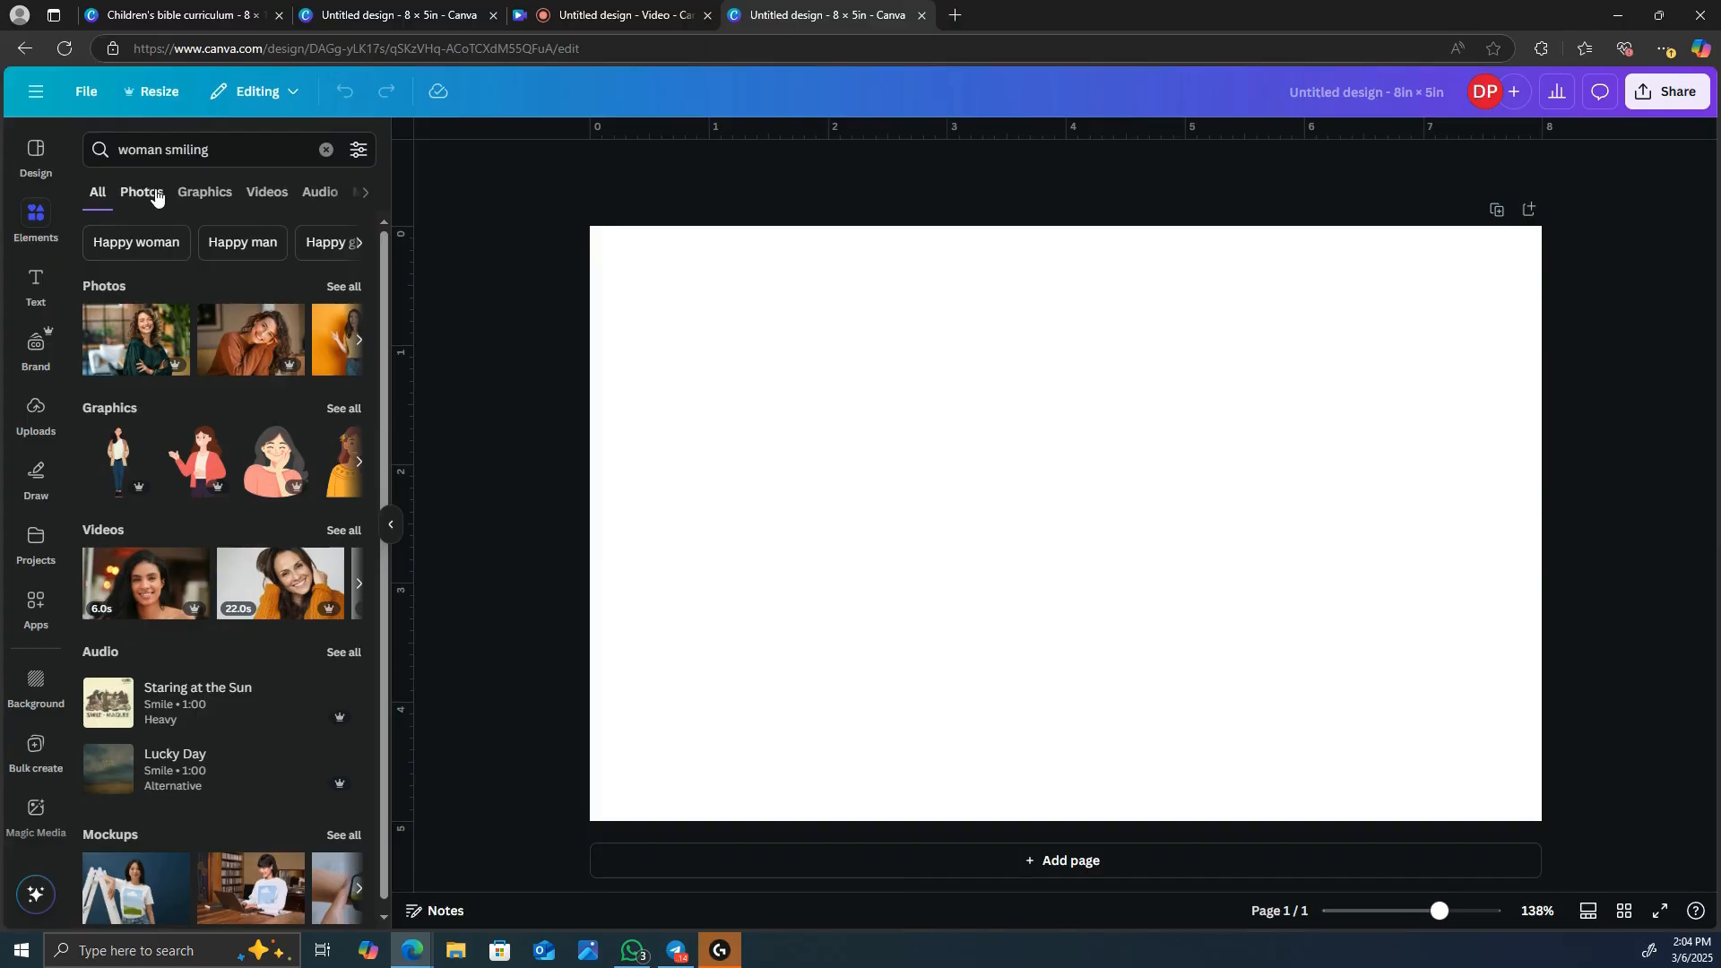
From the photo results for "woman smiling", add the blonde woman in the orange patterned dress near the page's centre
left_click(156, 198)
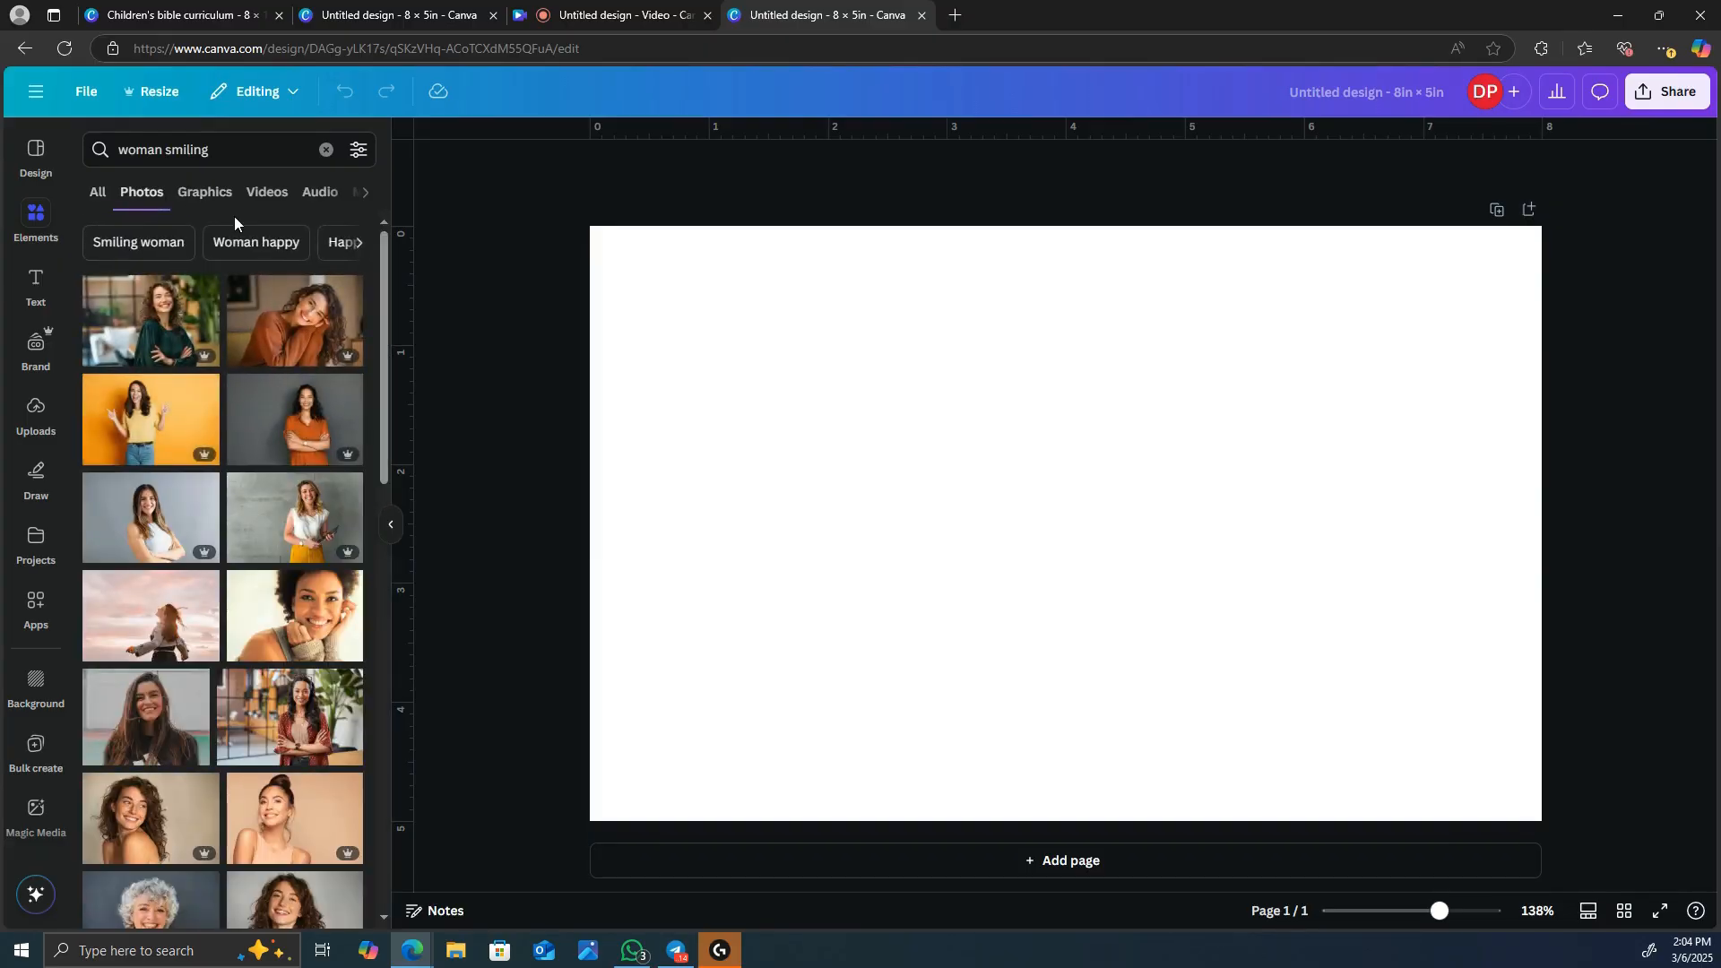
scroll(271, 335, "down", 3)
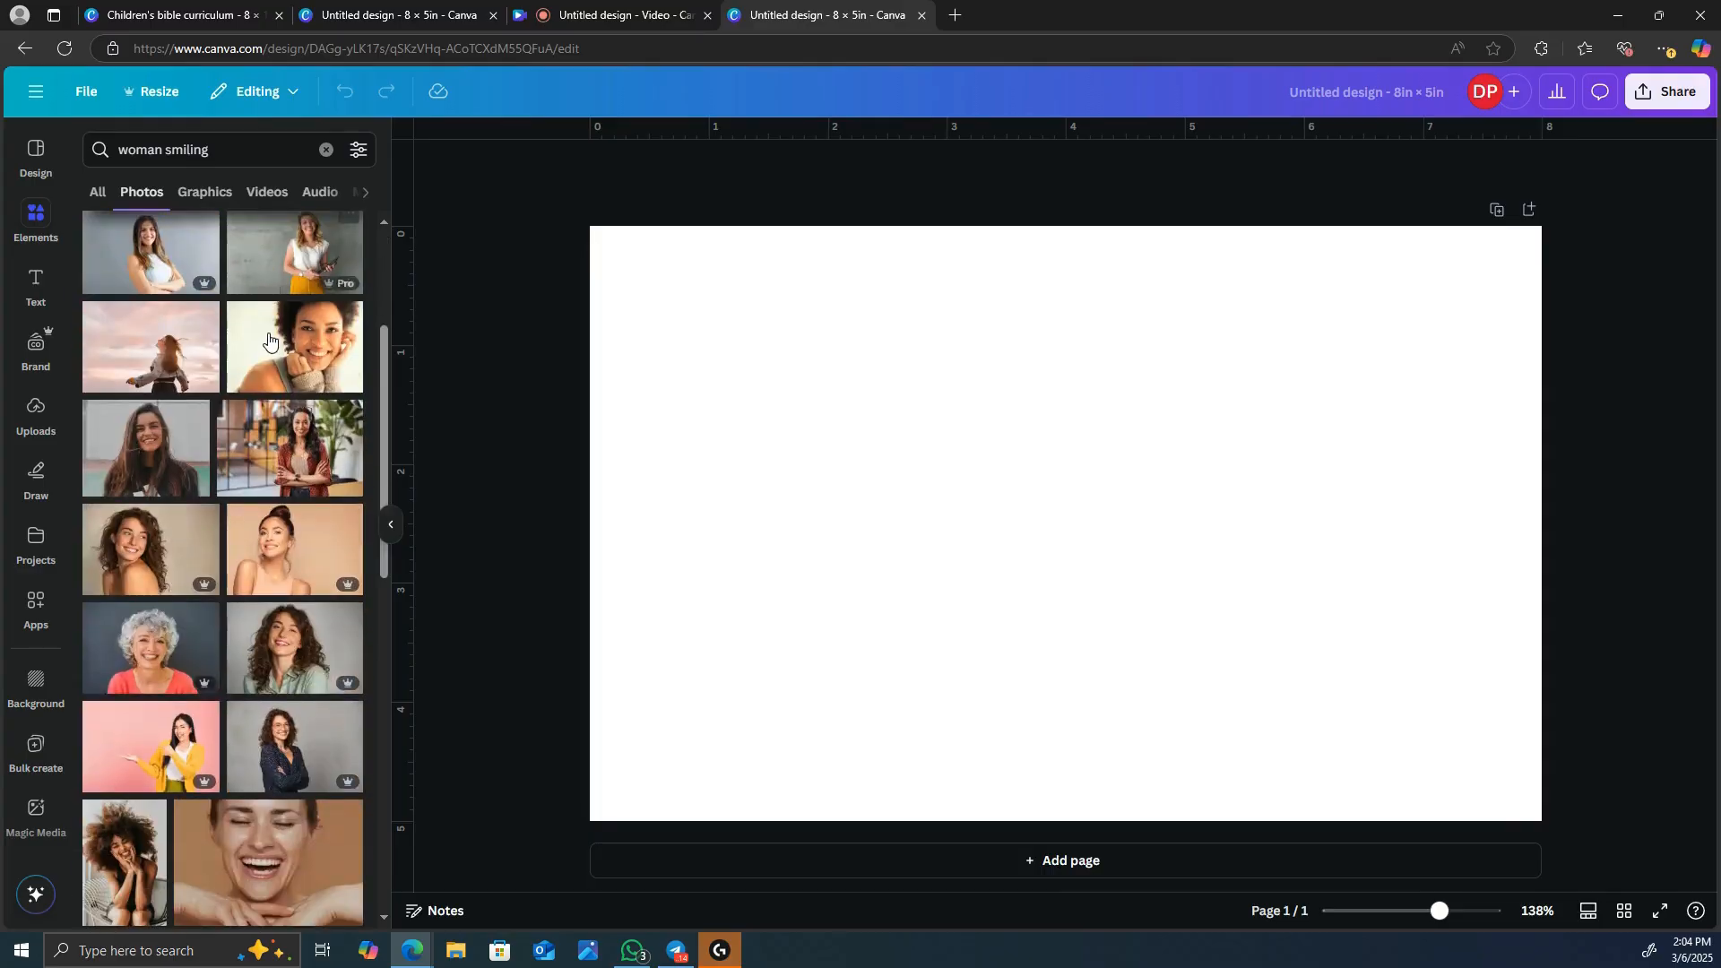
scroll(267, 341, "down", 5)
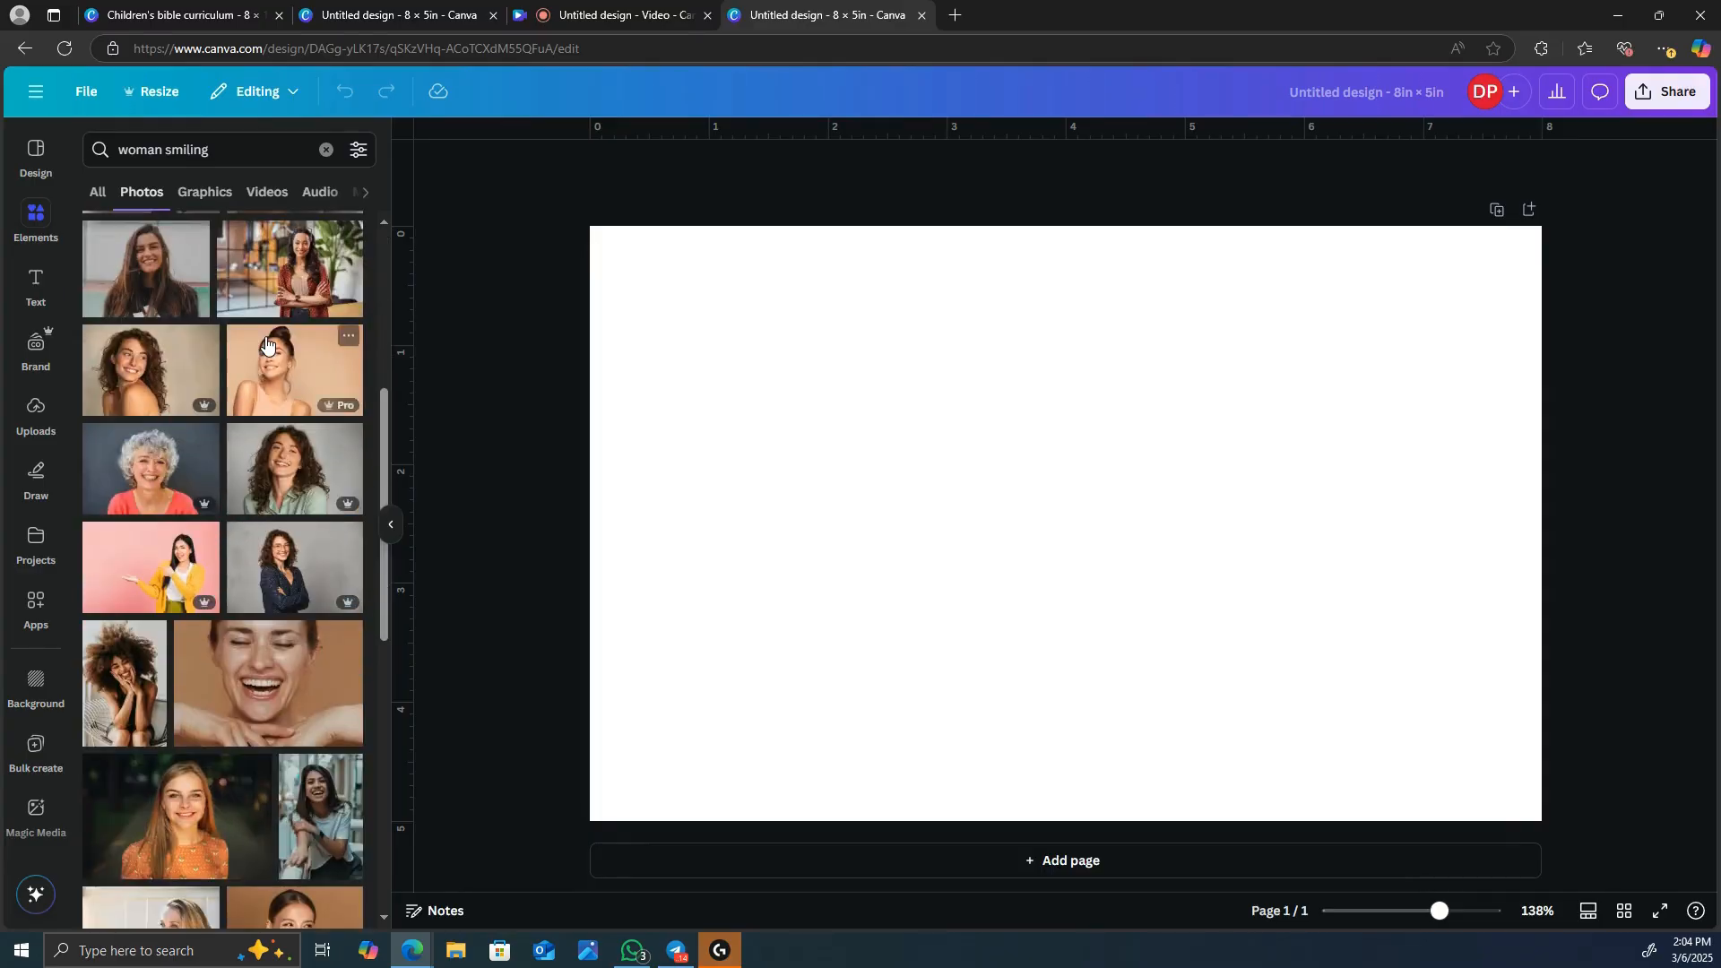
scroll(199, 450, "down", 1)
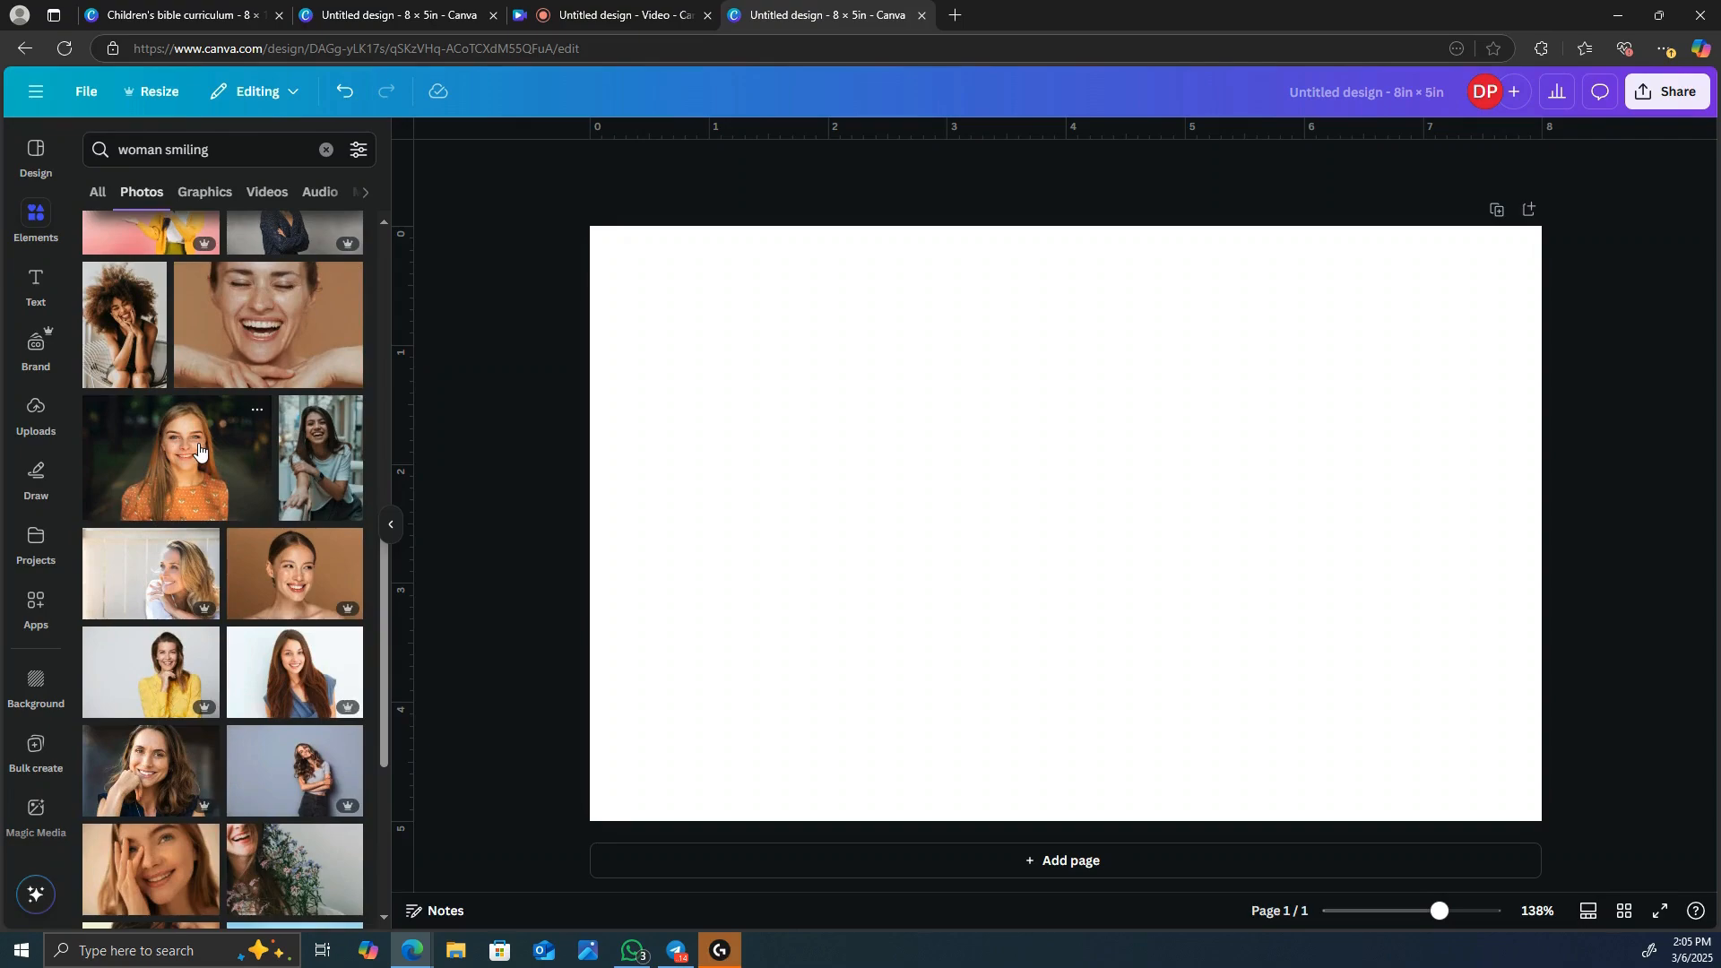
left_click(199, 450)
left_click_drag(1137, 466, 1111, 451)
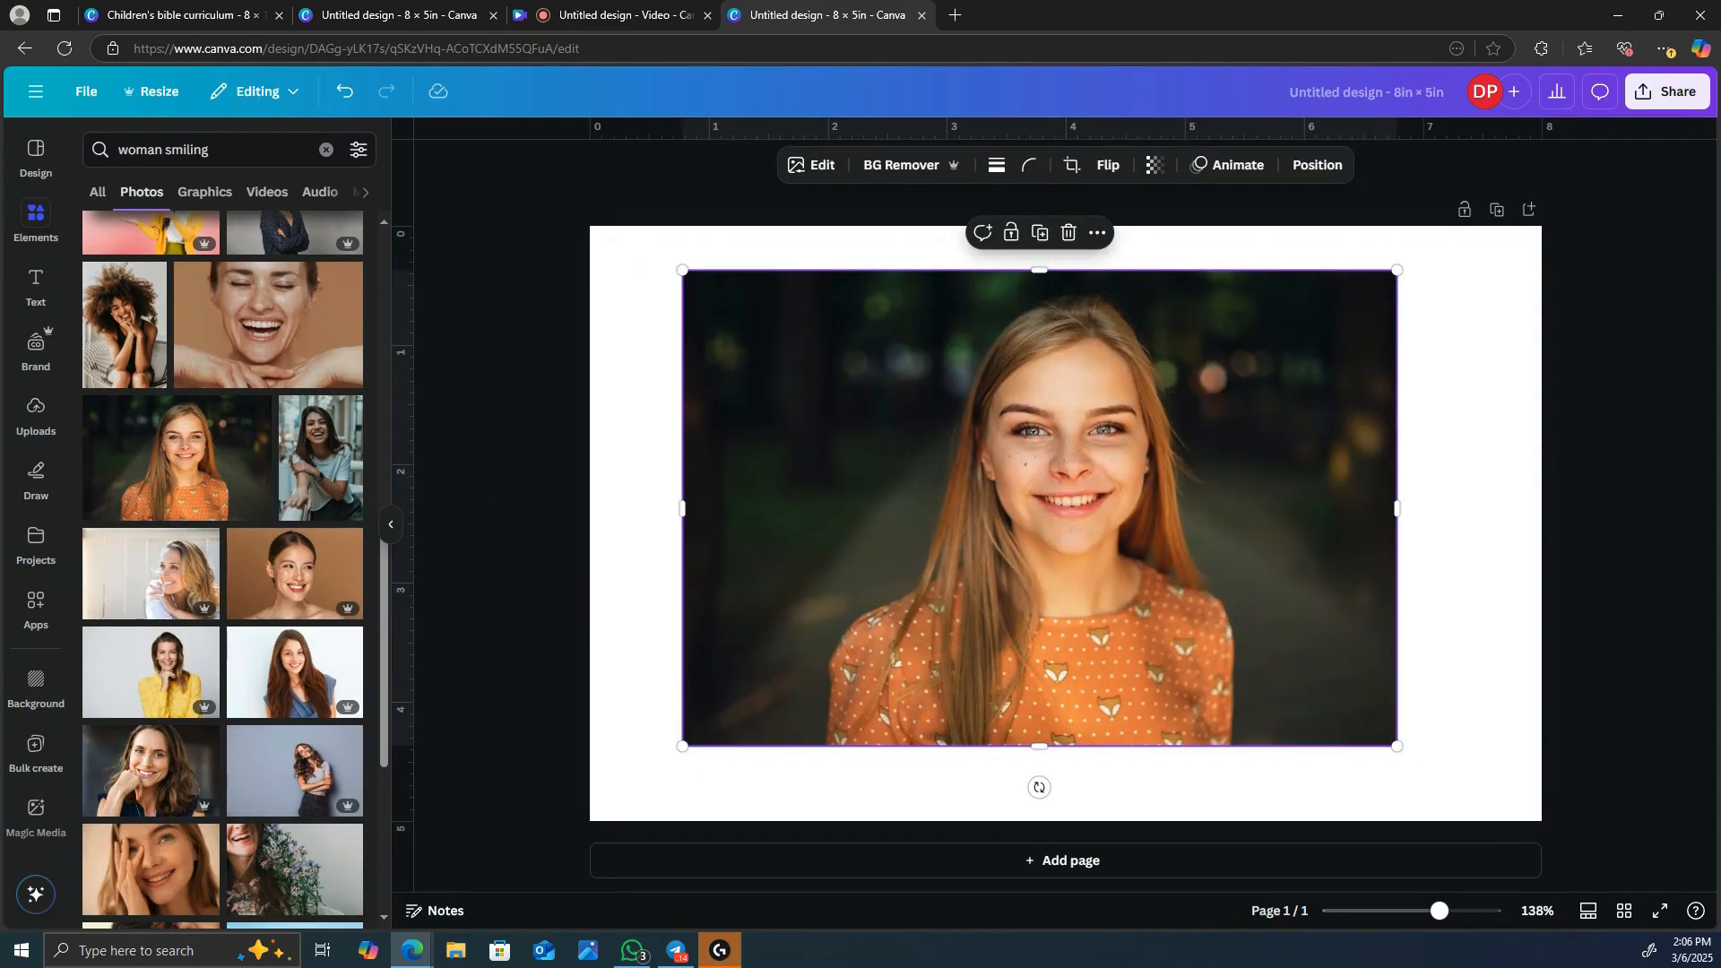
Find and open the Artvatar app and replace the selected photo with a generated painting-style avatar
left_click(46, 607)
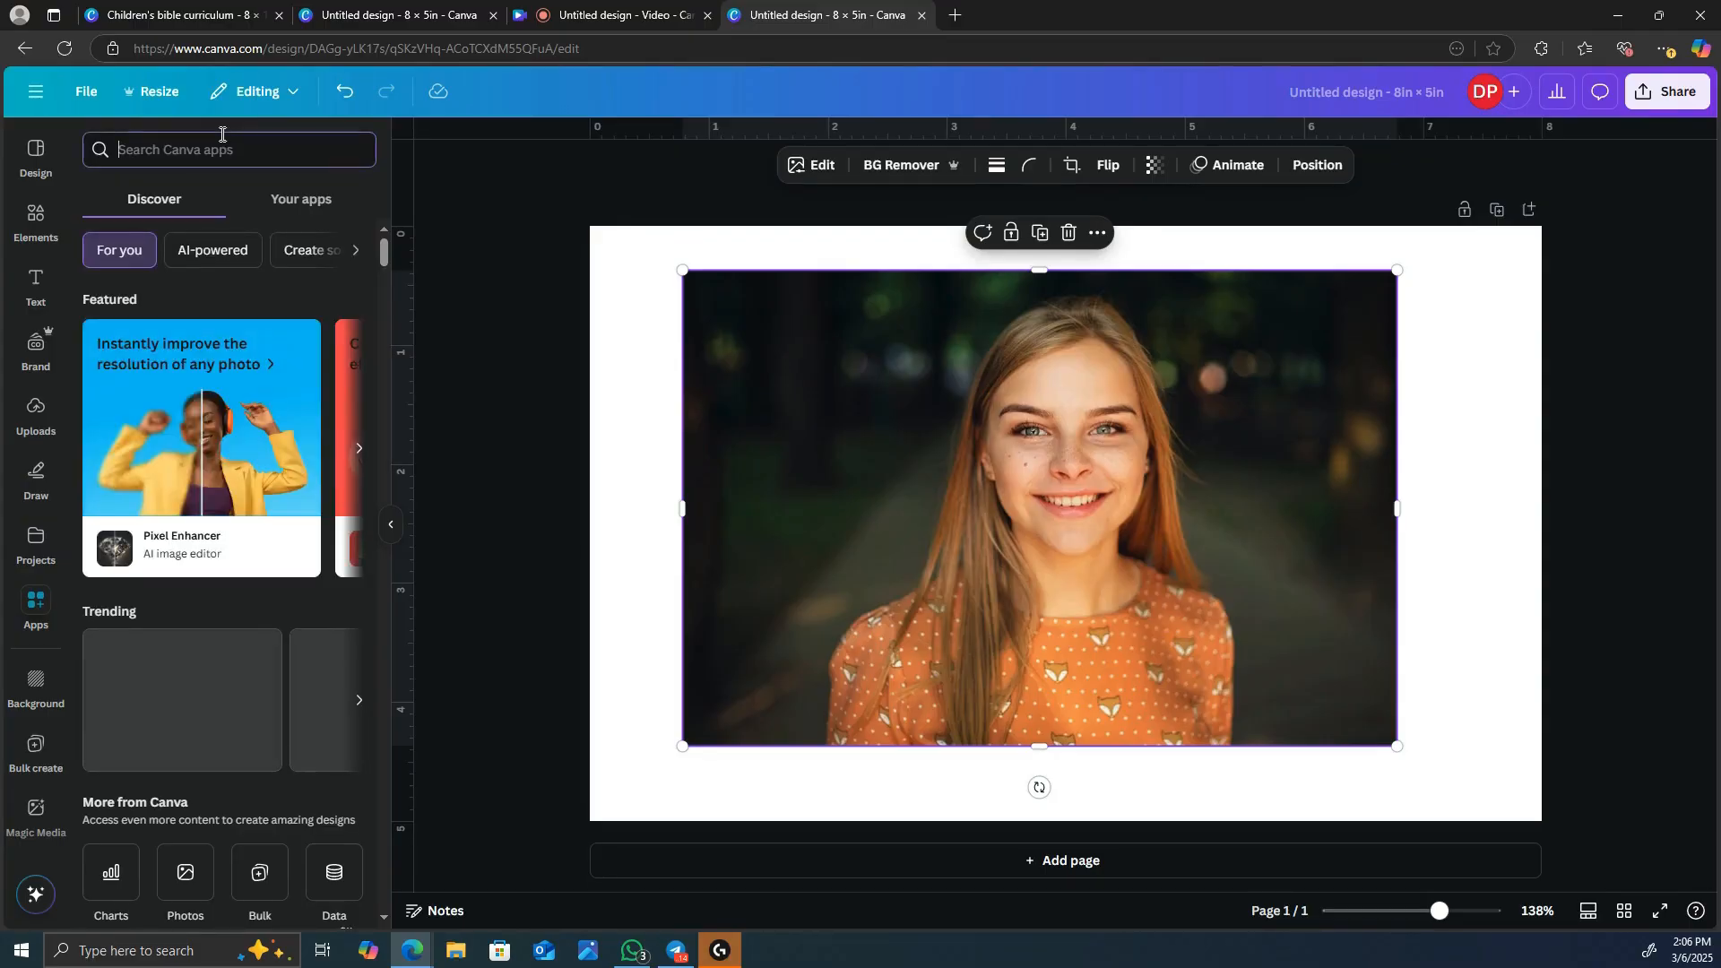
type("ar")
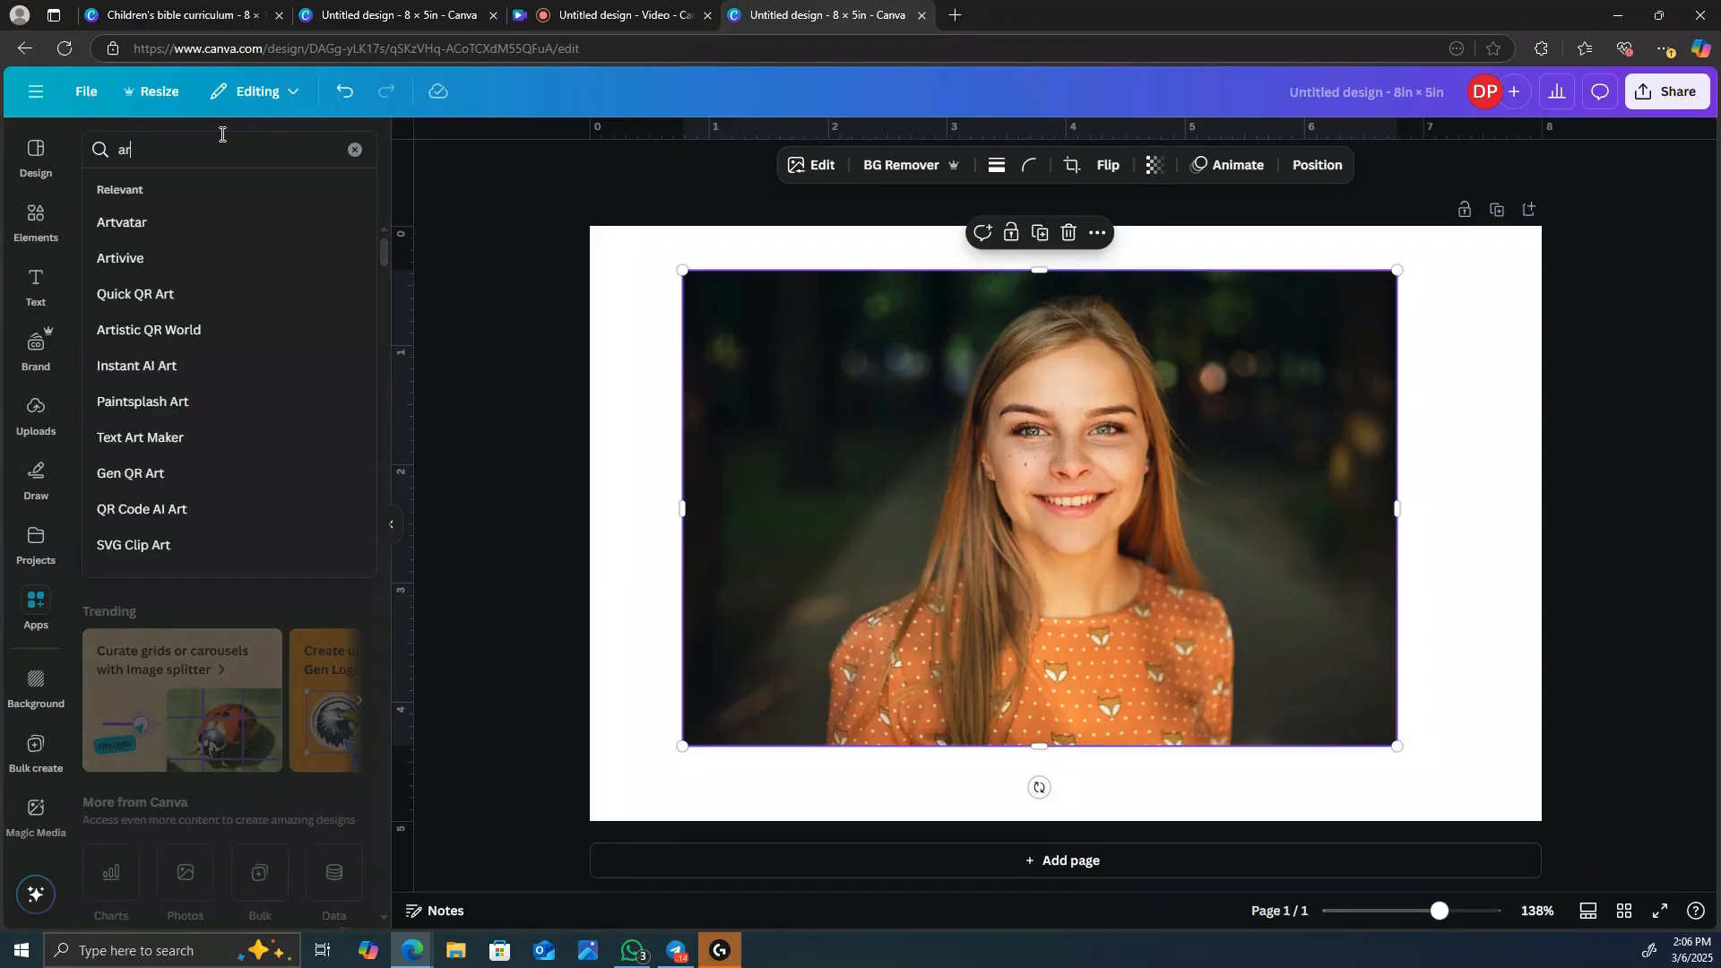
type("t")
left_click(154, 224)
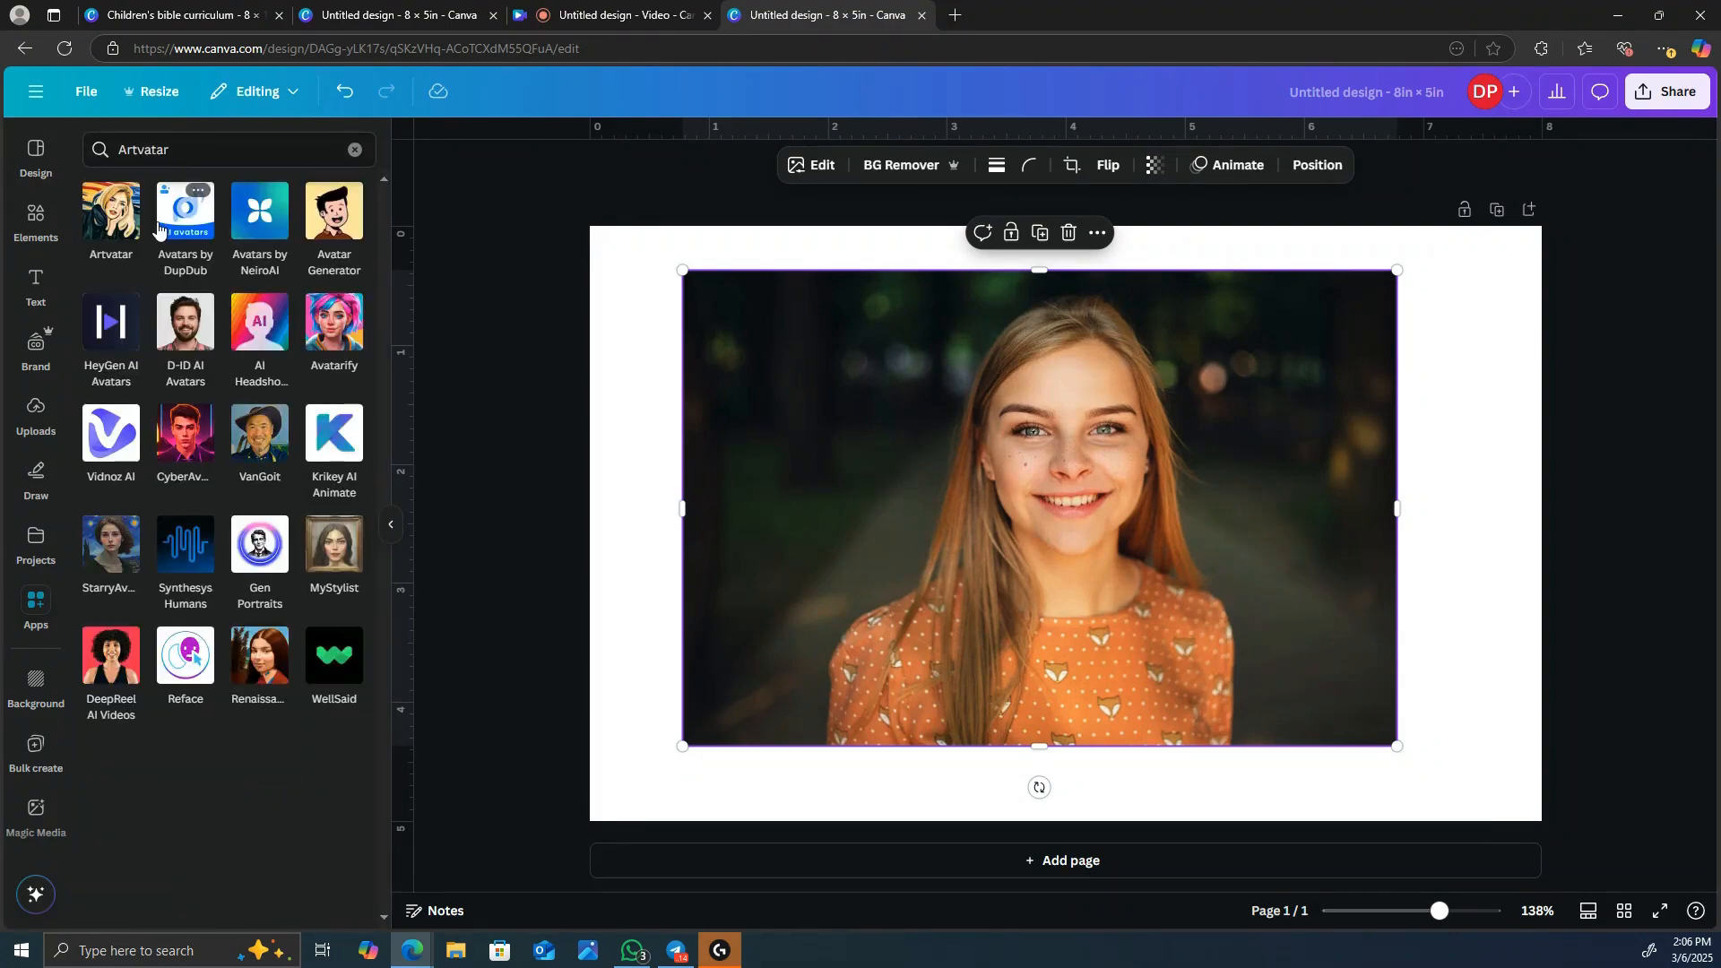
left_click(112, 215)
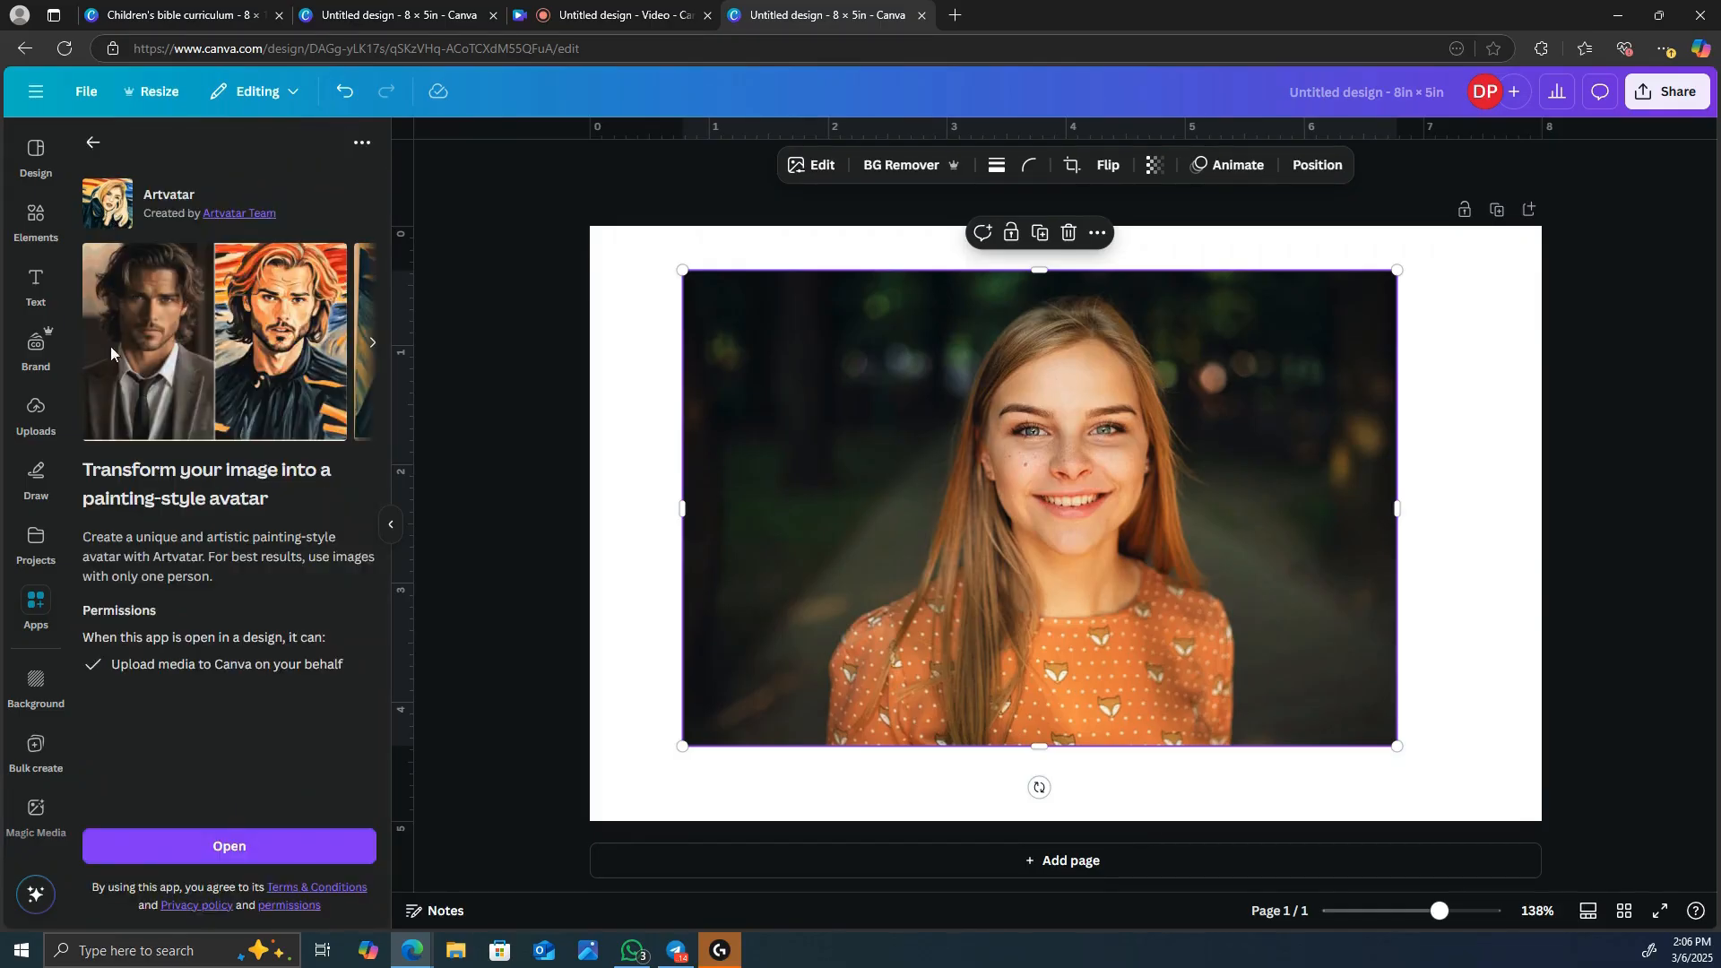
left_click(294, 848)
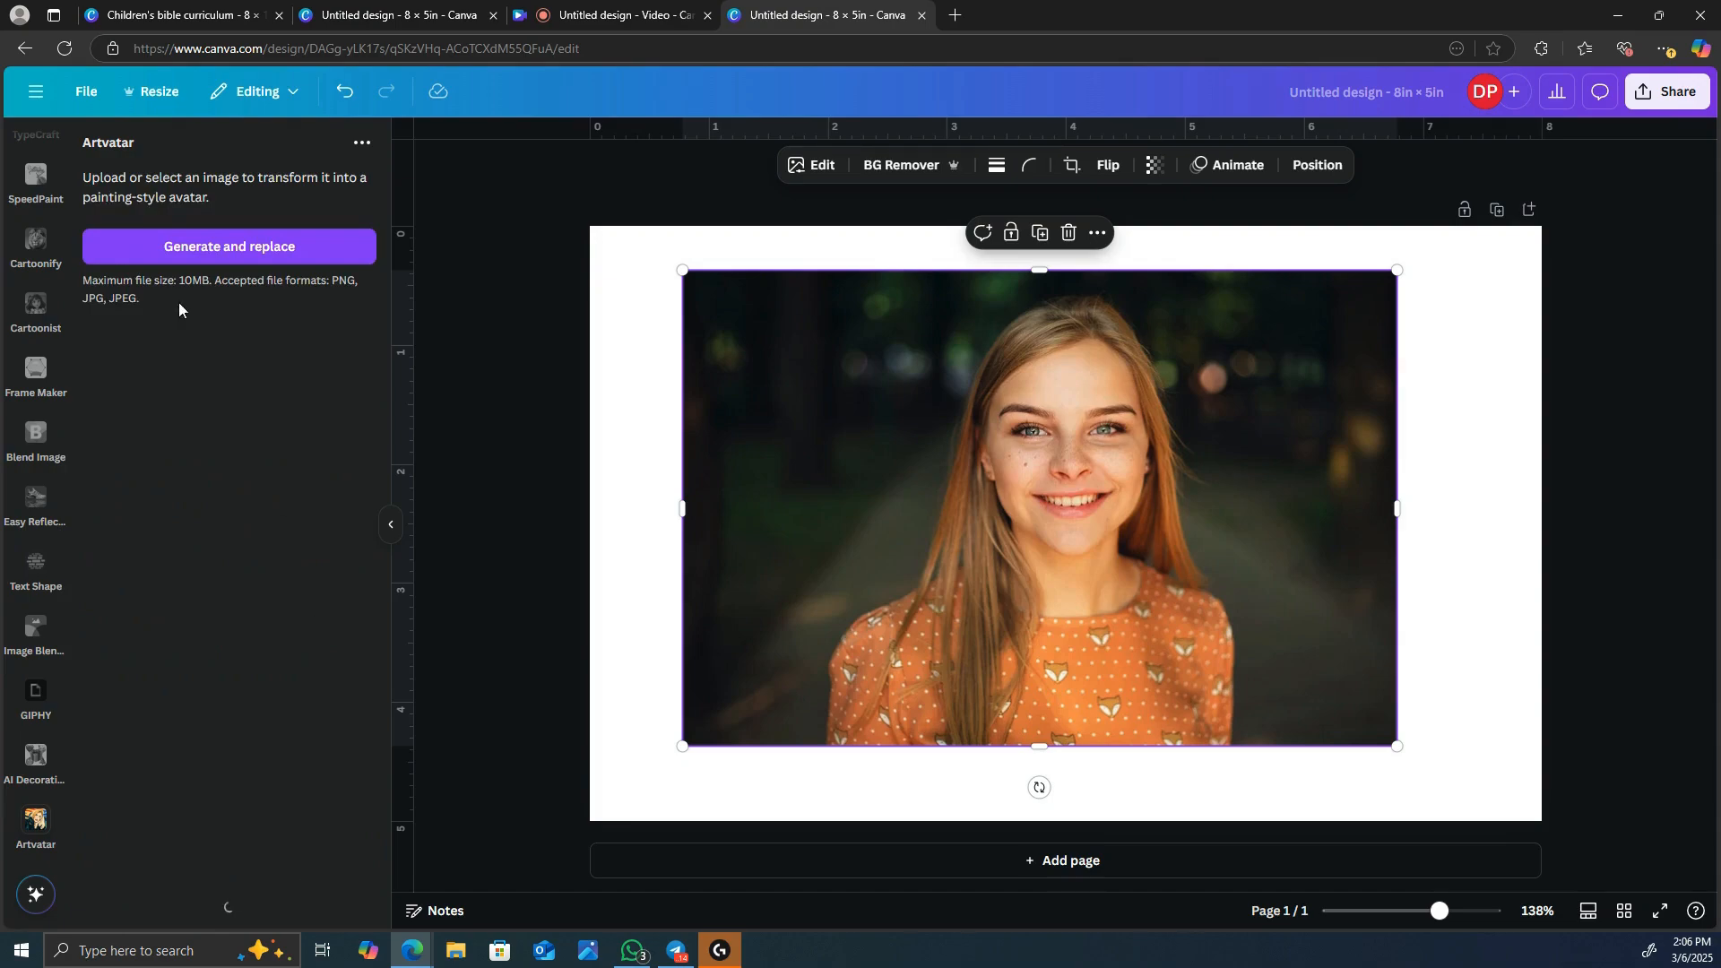
left_click(269, 258)
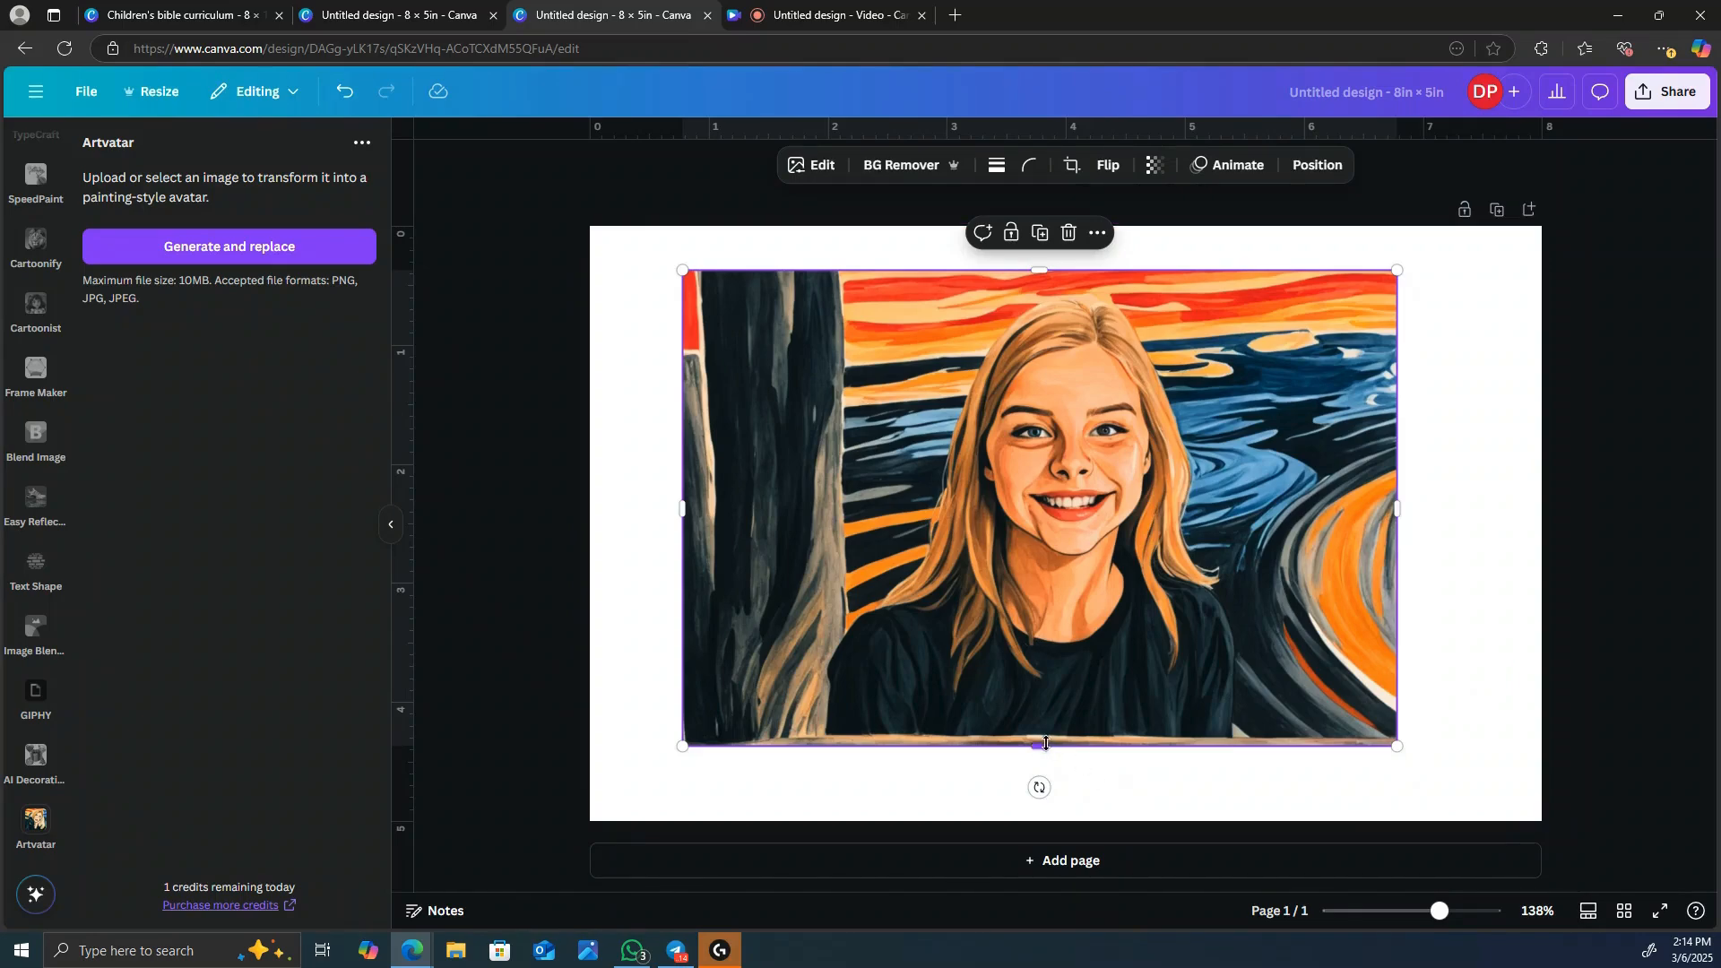
Crop the painted portrait from its lower edge to about 3.3 in tall and remove its background
left_click_drag(1043, 728, 1044, 658)
left_click(1197, 379)
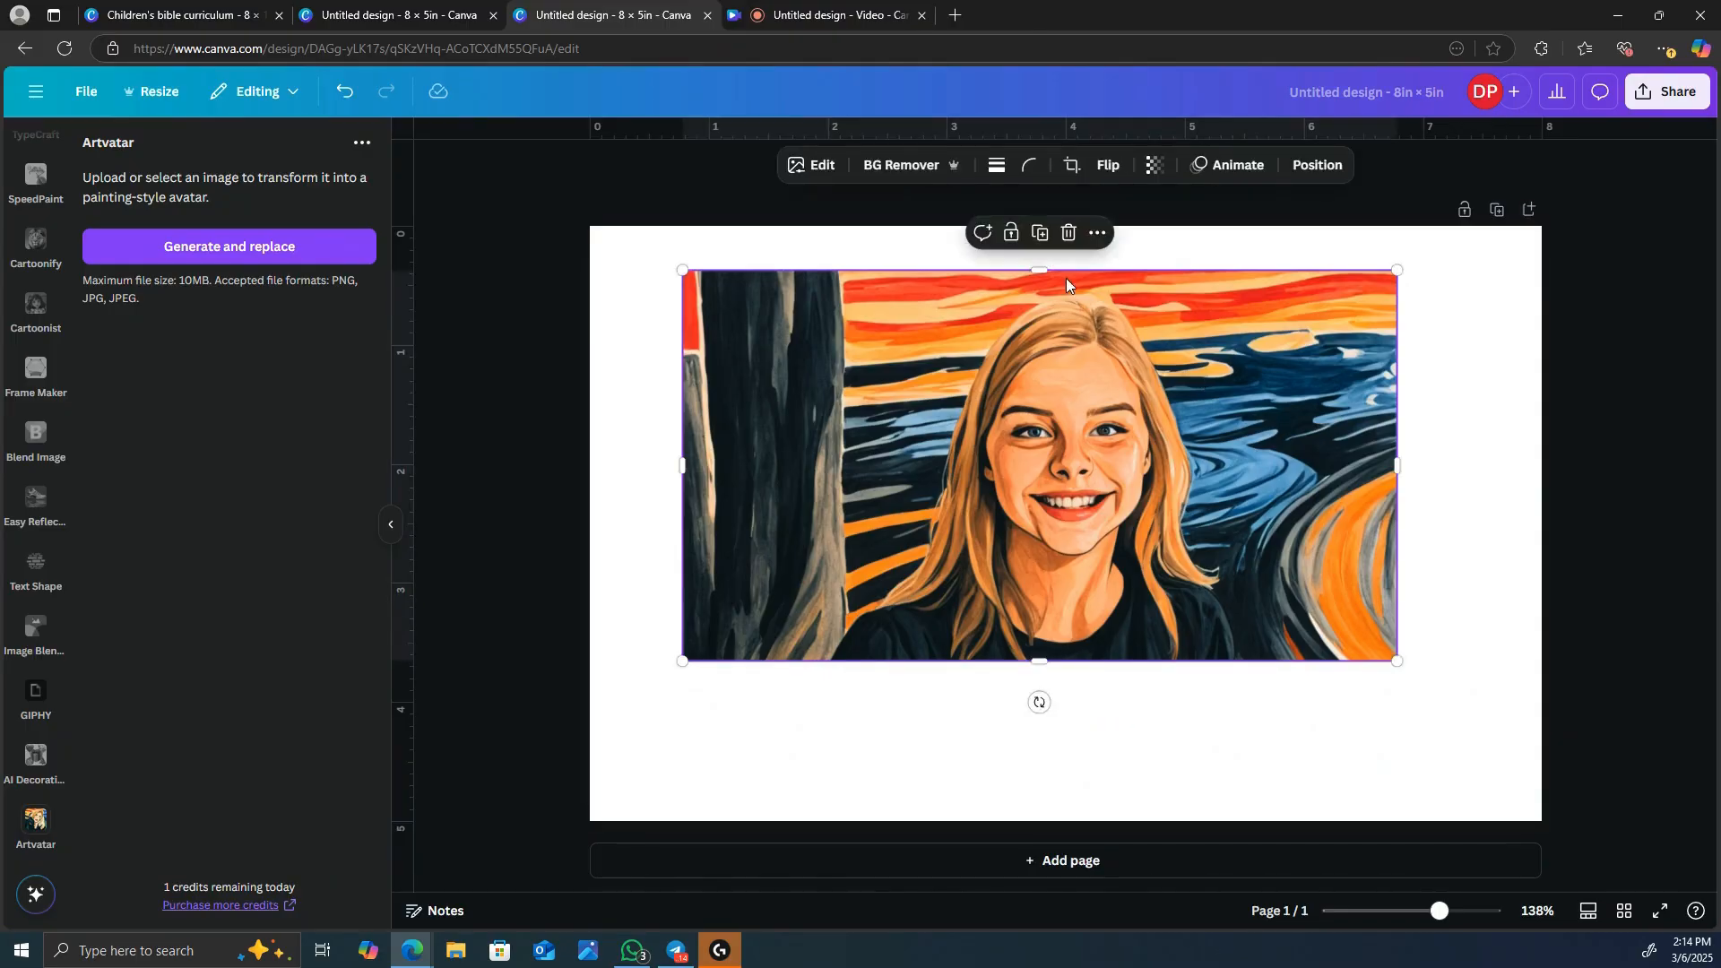
left_click(895, 169)
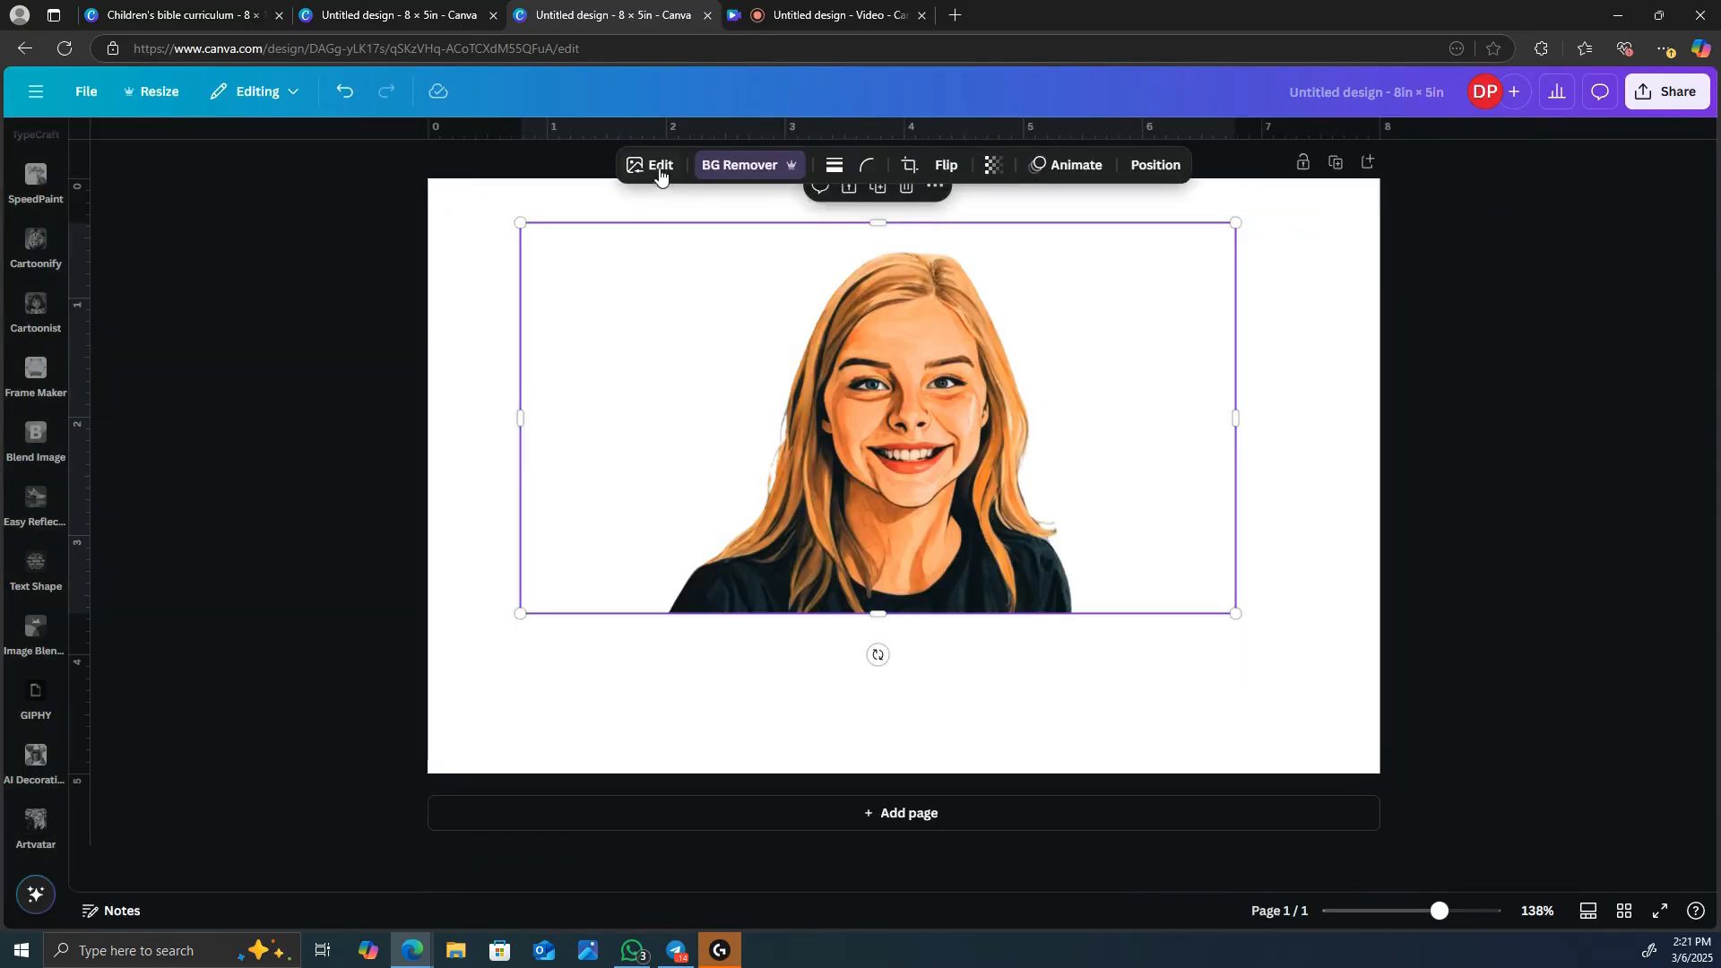
Adjust the whole portrait image to a contrast of -30 and a saturation of 36
left_click(659, 170)
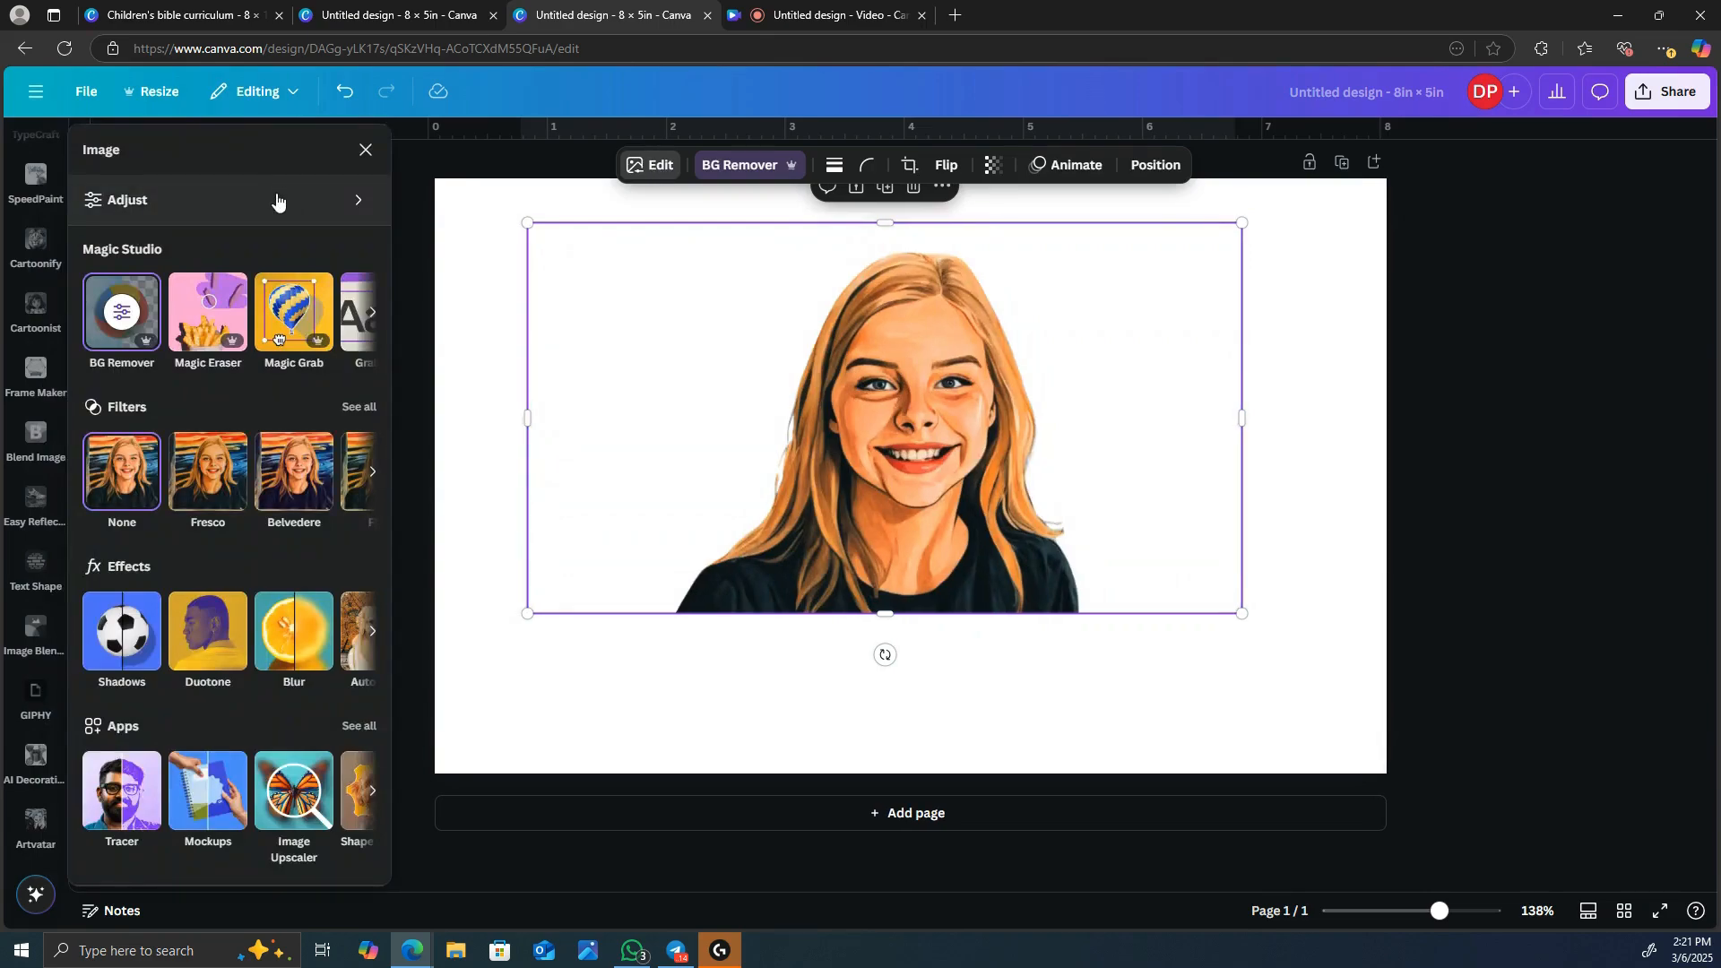
left_click(277, 195)
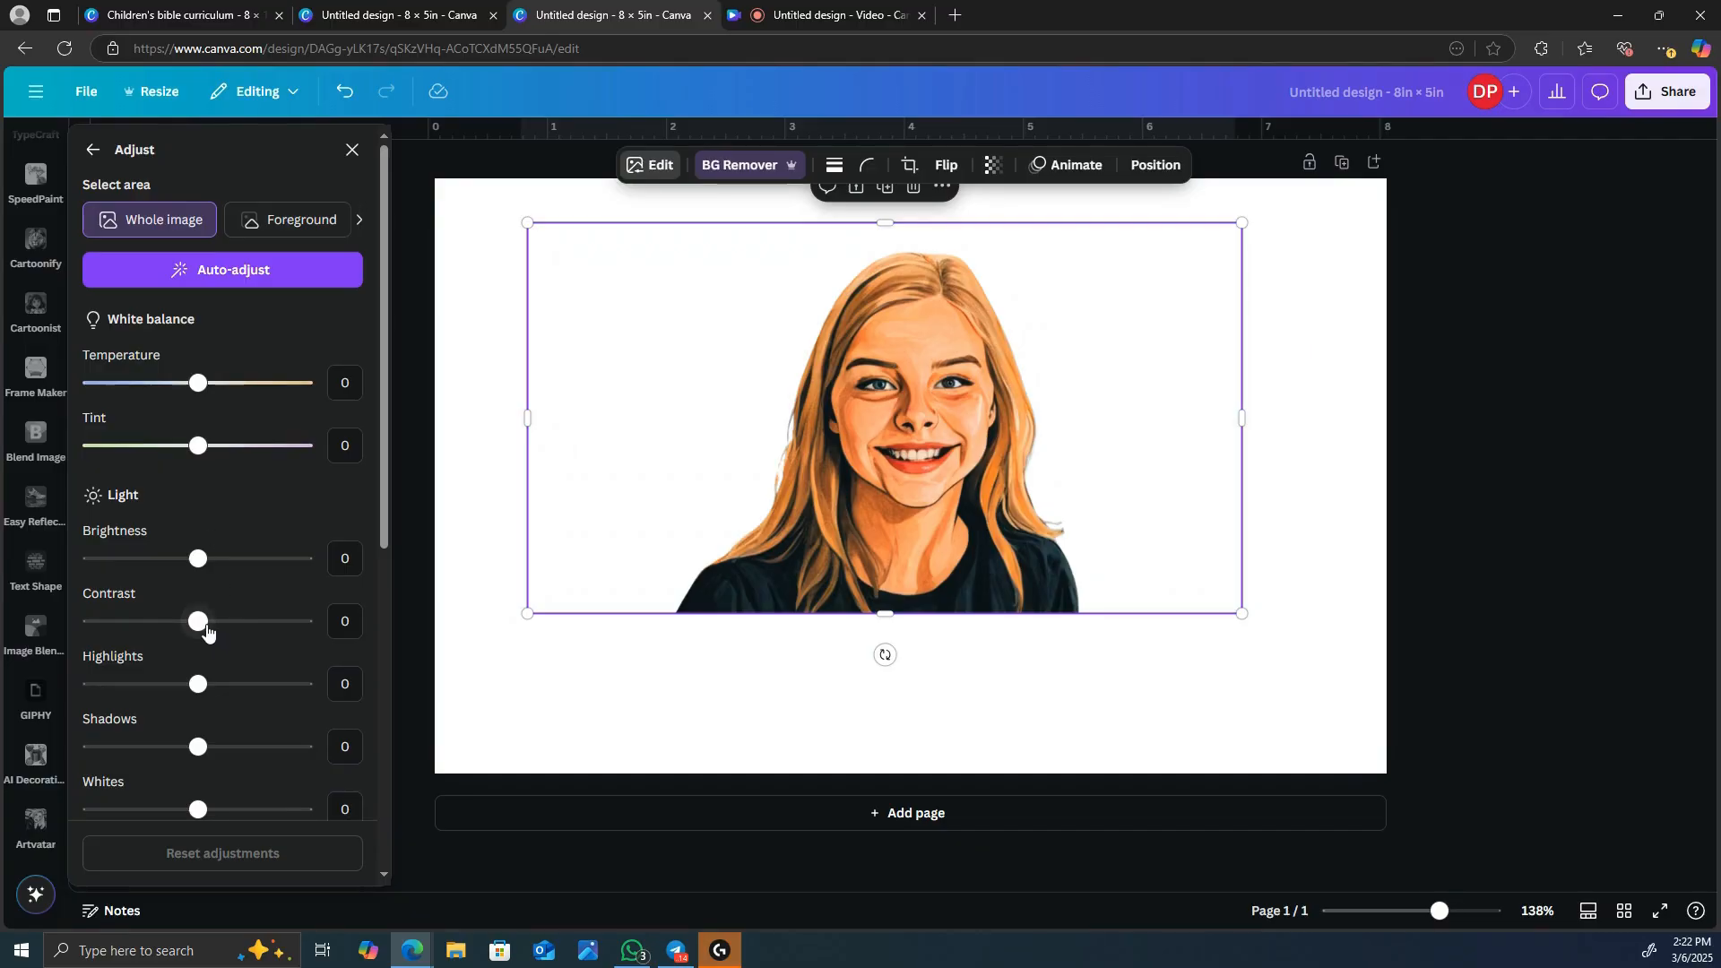
left_click_drag(202, 625, 167, 623)
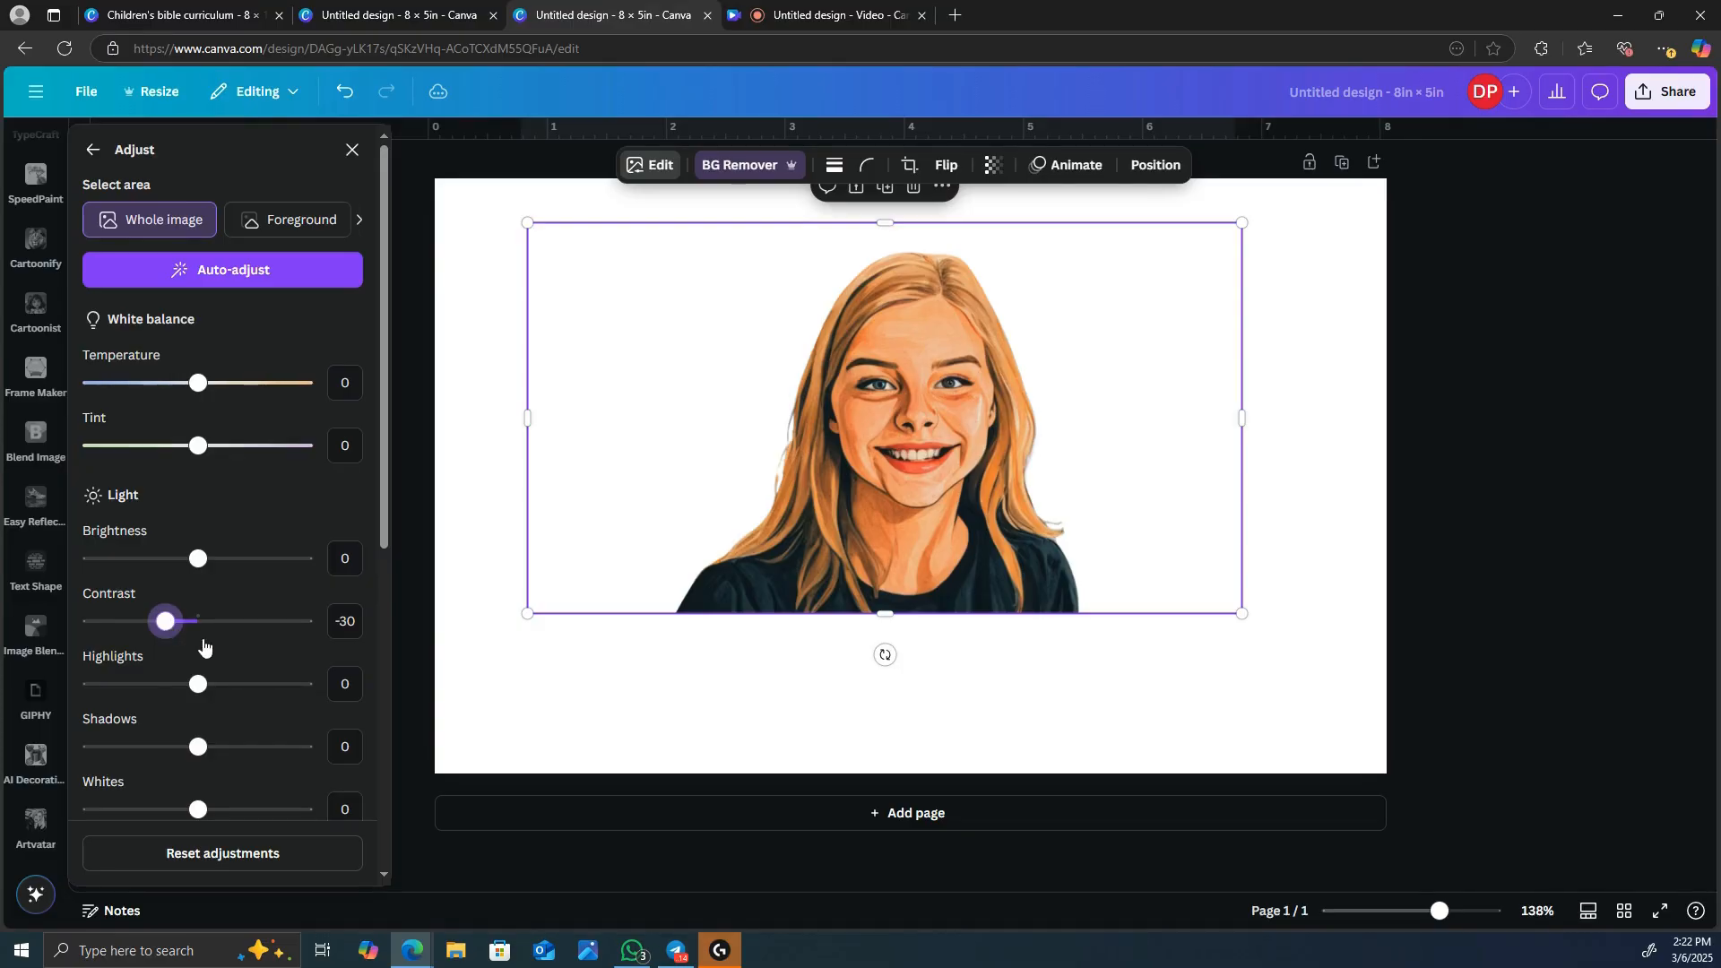
scroll(219, 647, "down", 4)
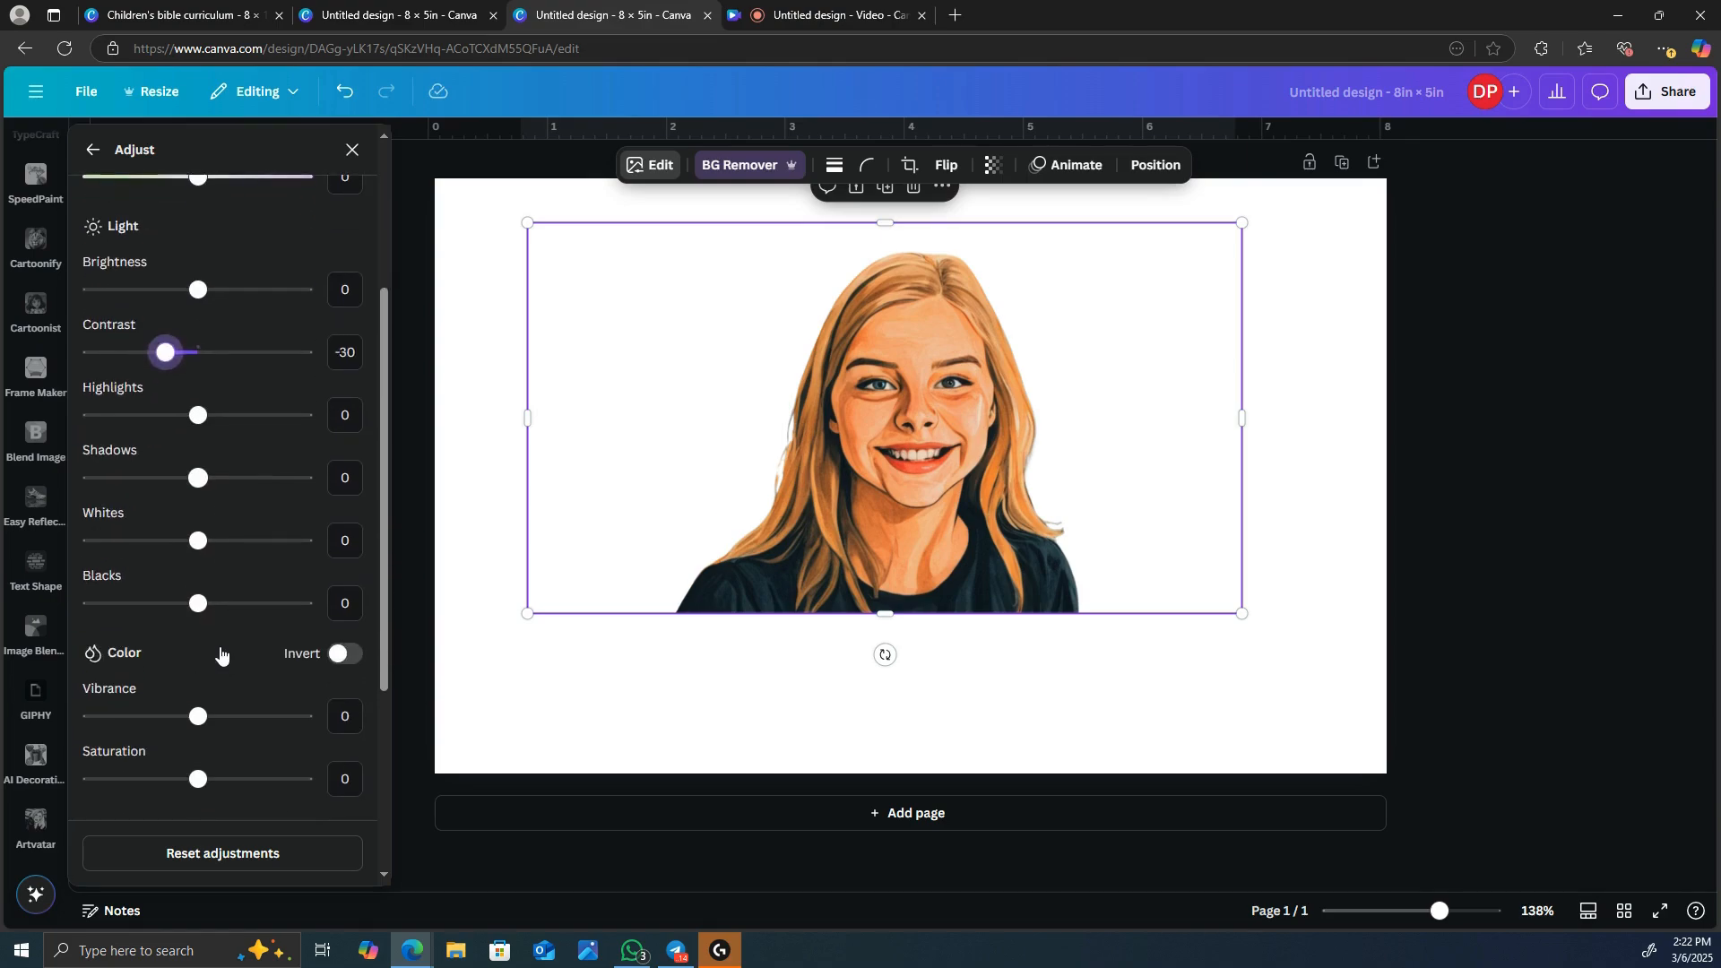
scroll(219, 647, "down", 2)
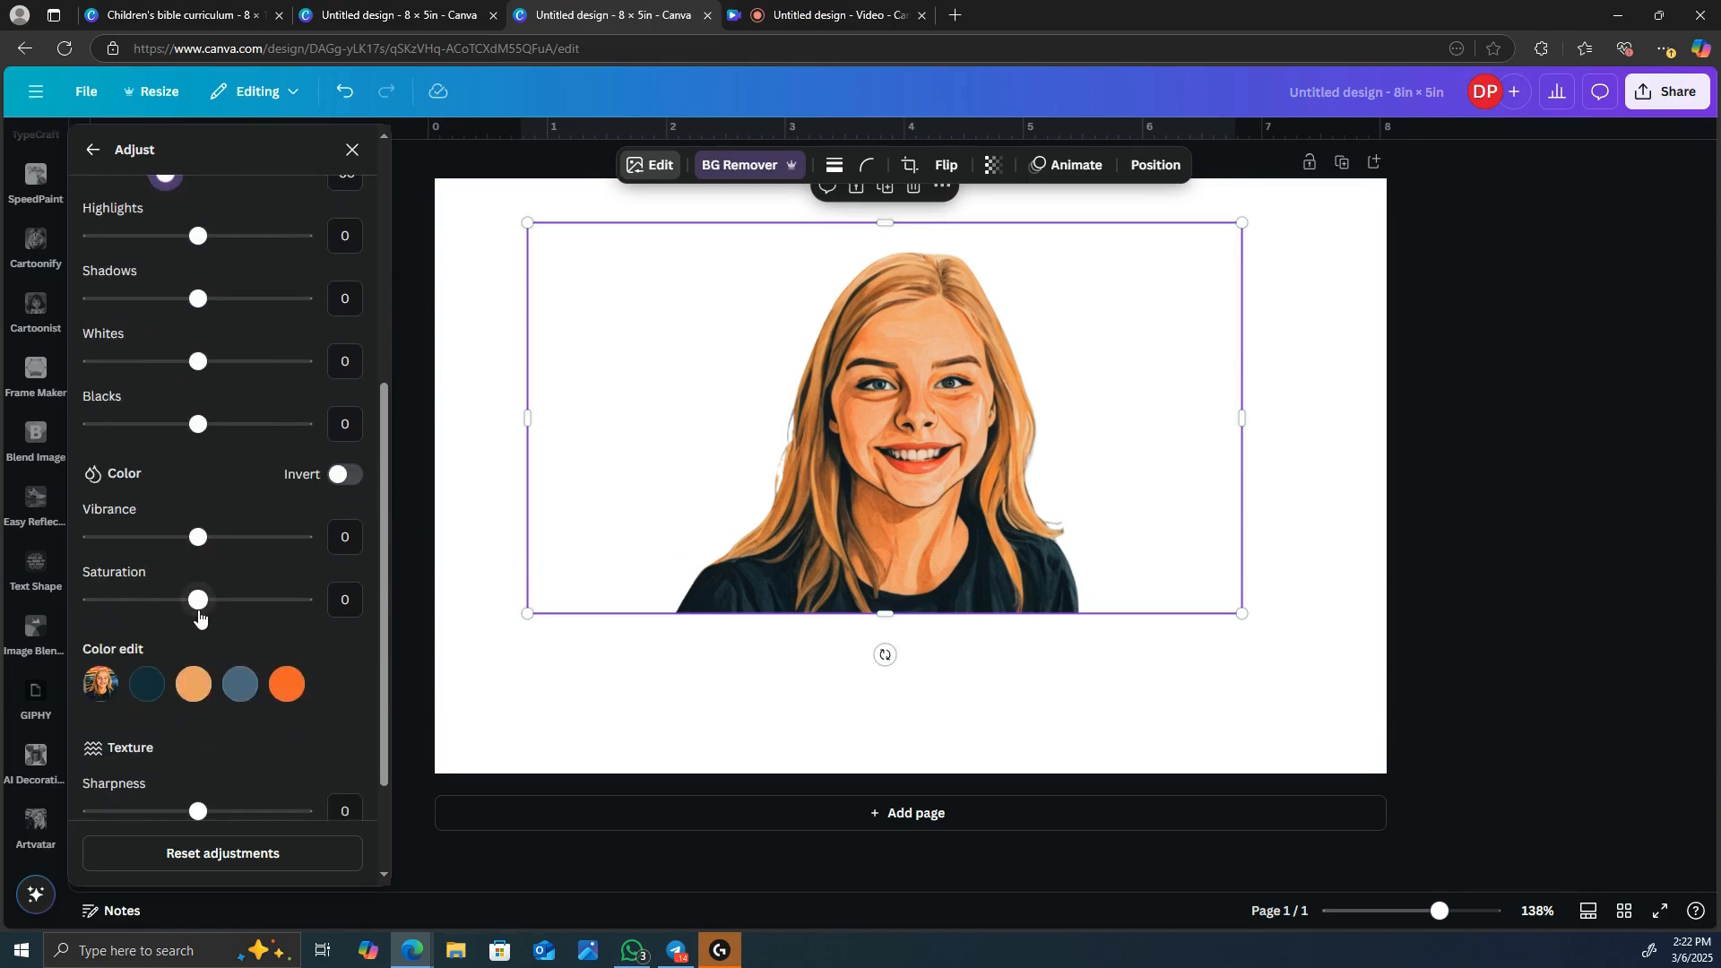
left_click_drag(199, 616, 238, 615)
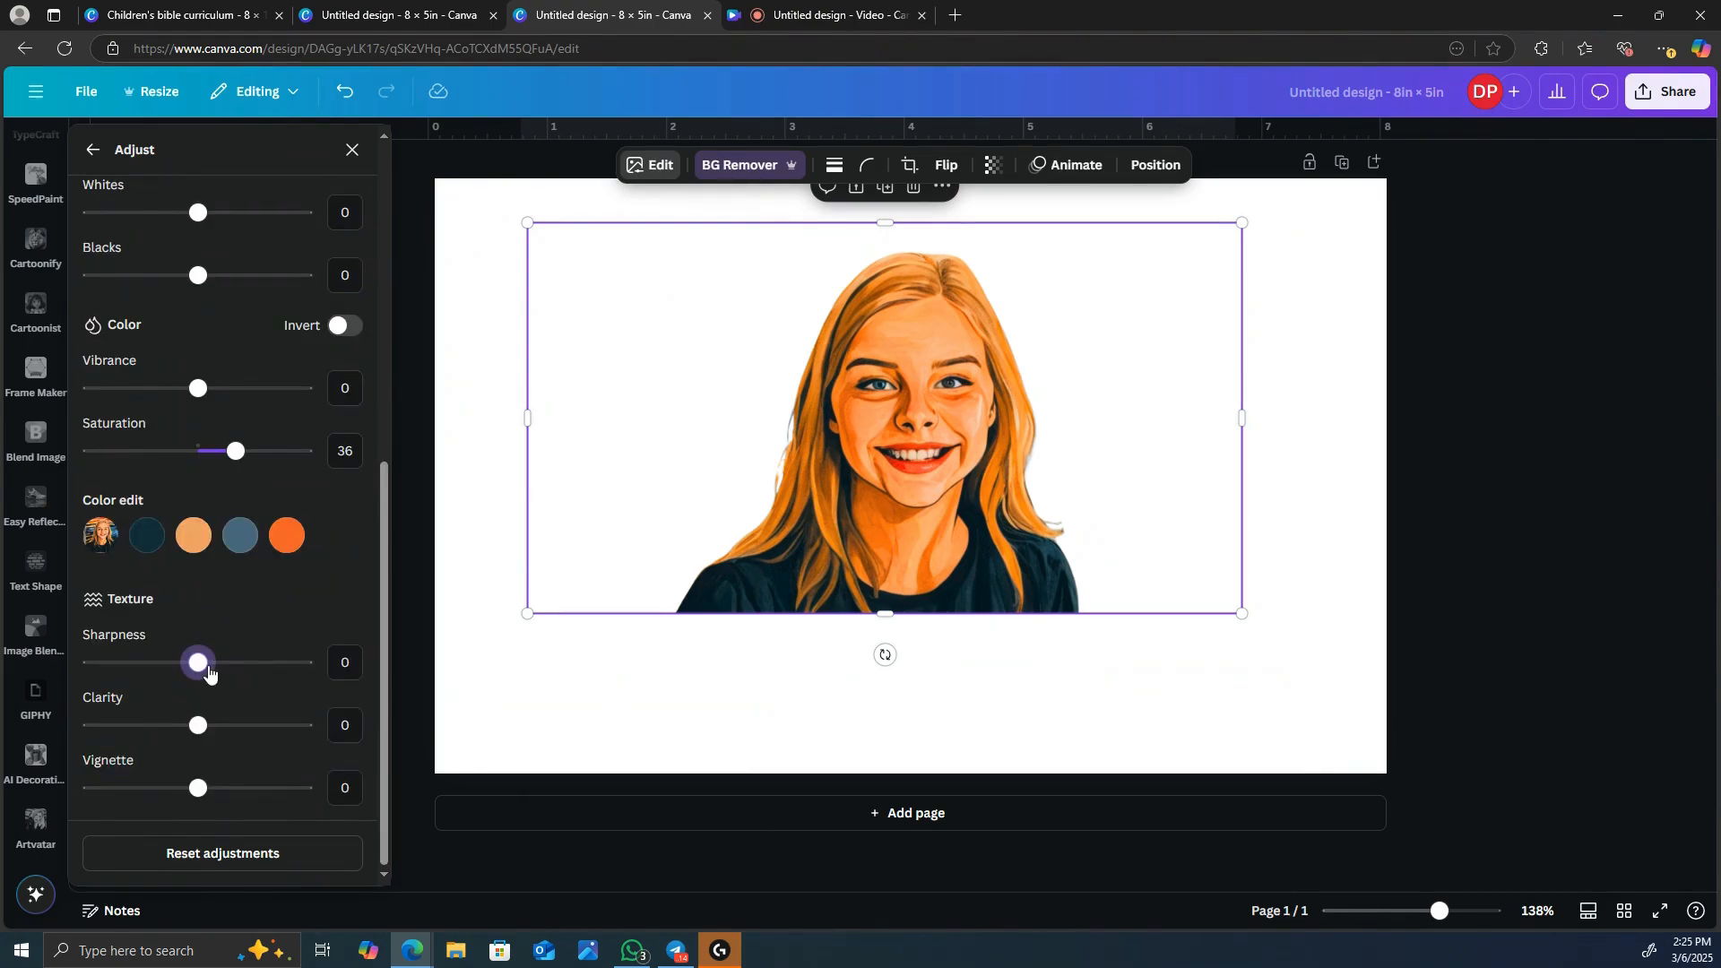
left_click_drag(201, 672, 202, 679)
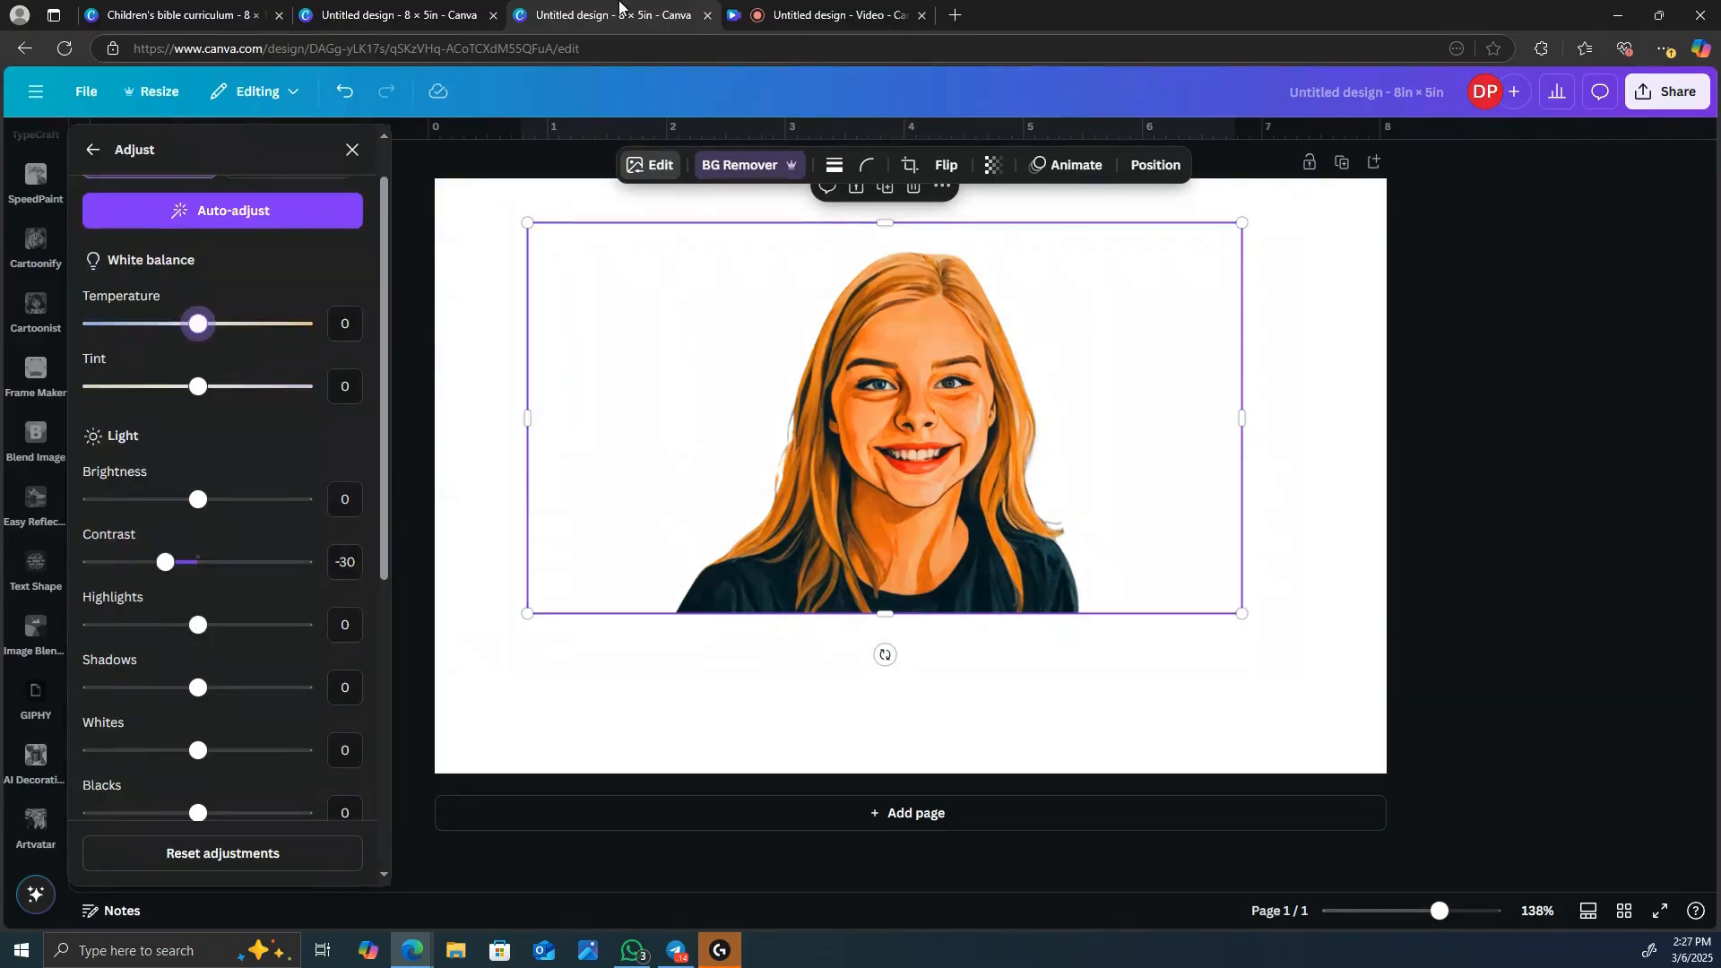
left_click(352, 151)
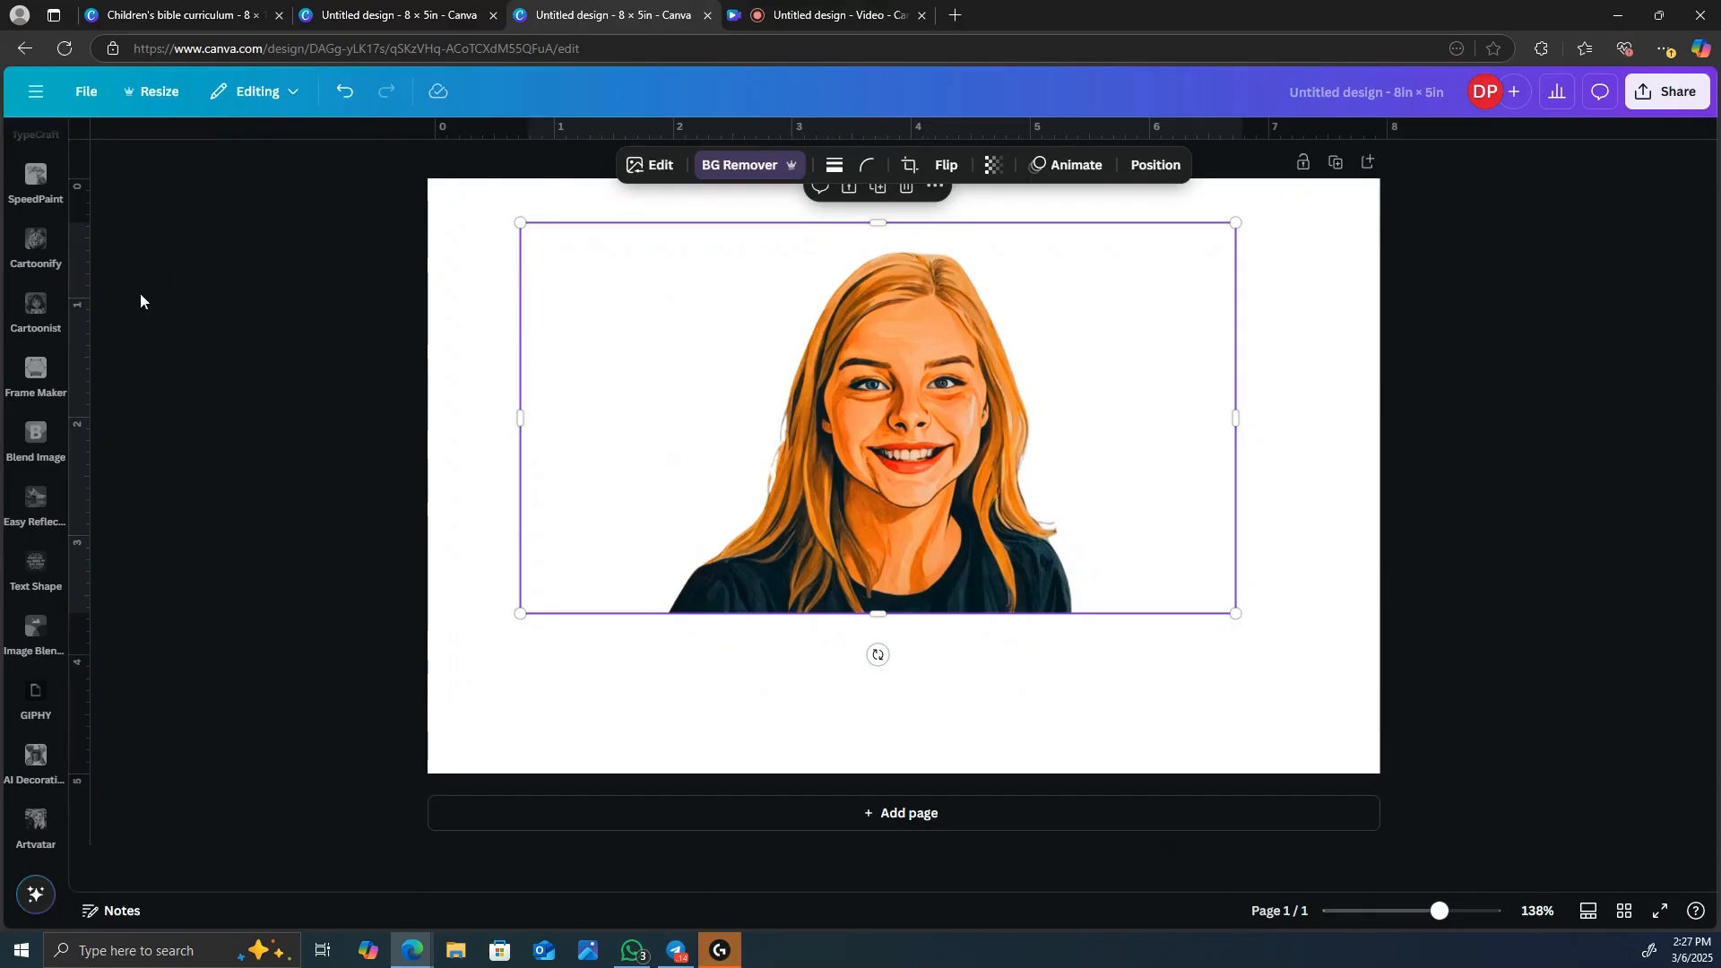
Search the elements for "watercolor" graphics and add the orange-pink splash with yellow stars to the page
scroll(32, 307, "up", 5)
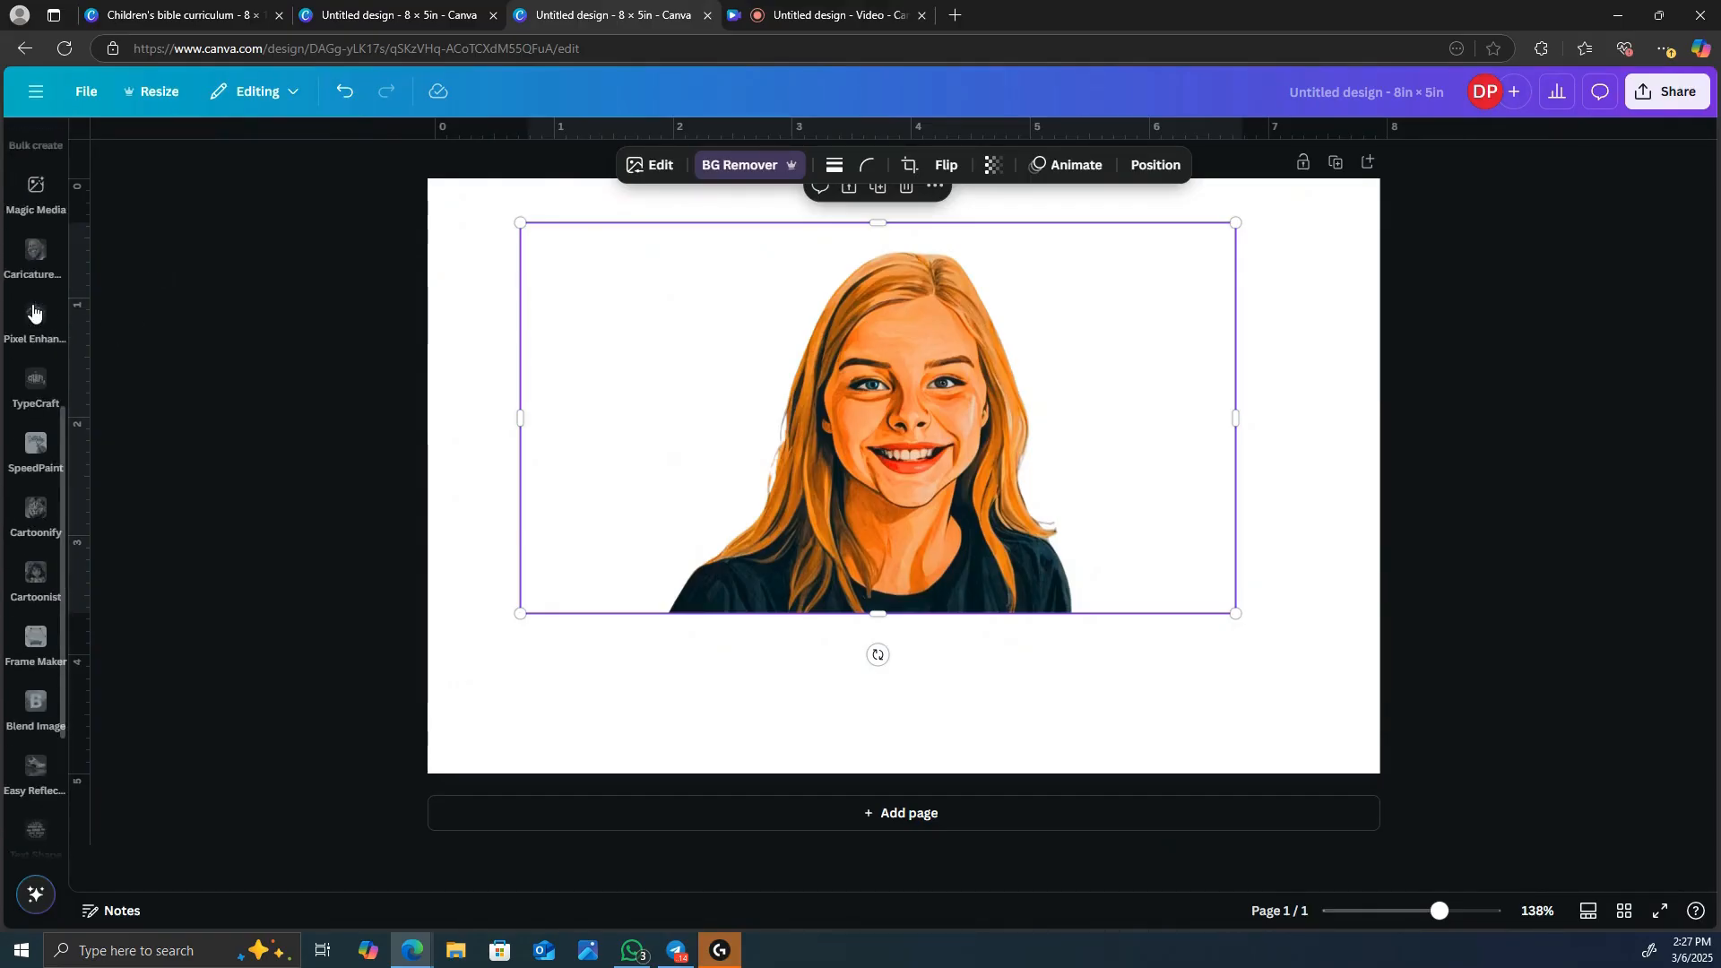
scroll(34, 310, "up", 5)
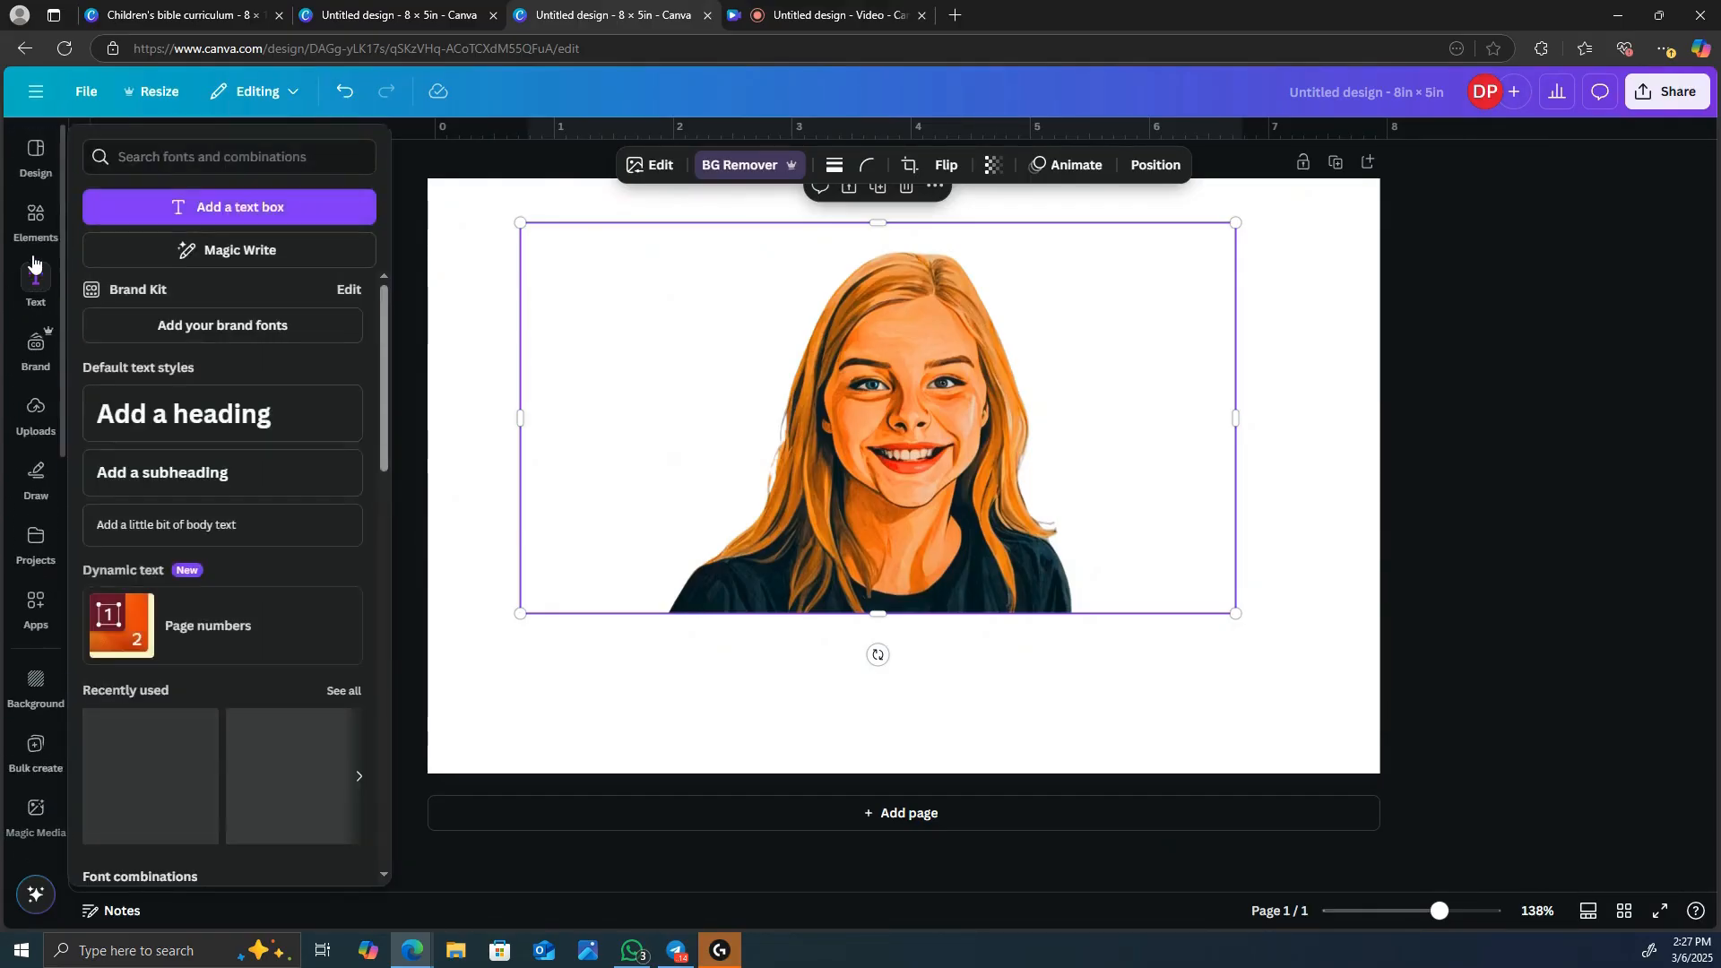
left_click(34, 219)
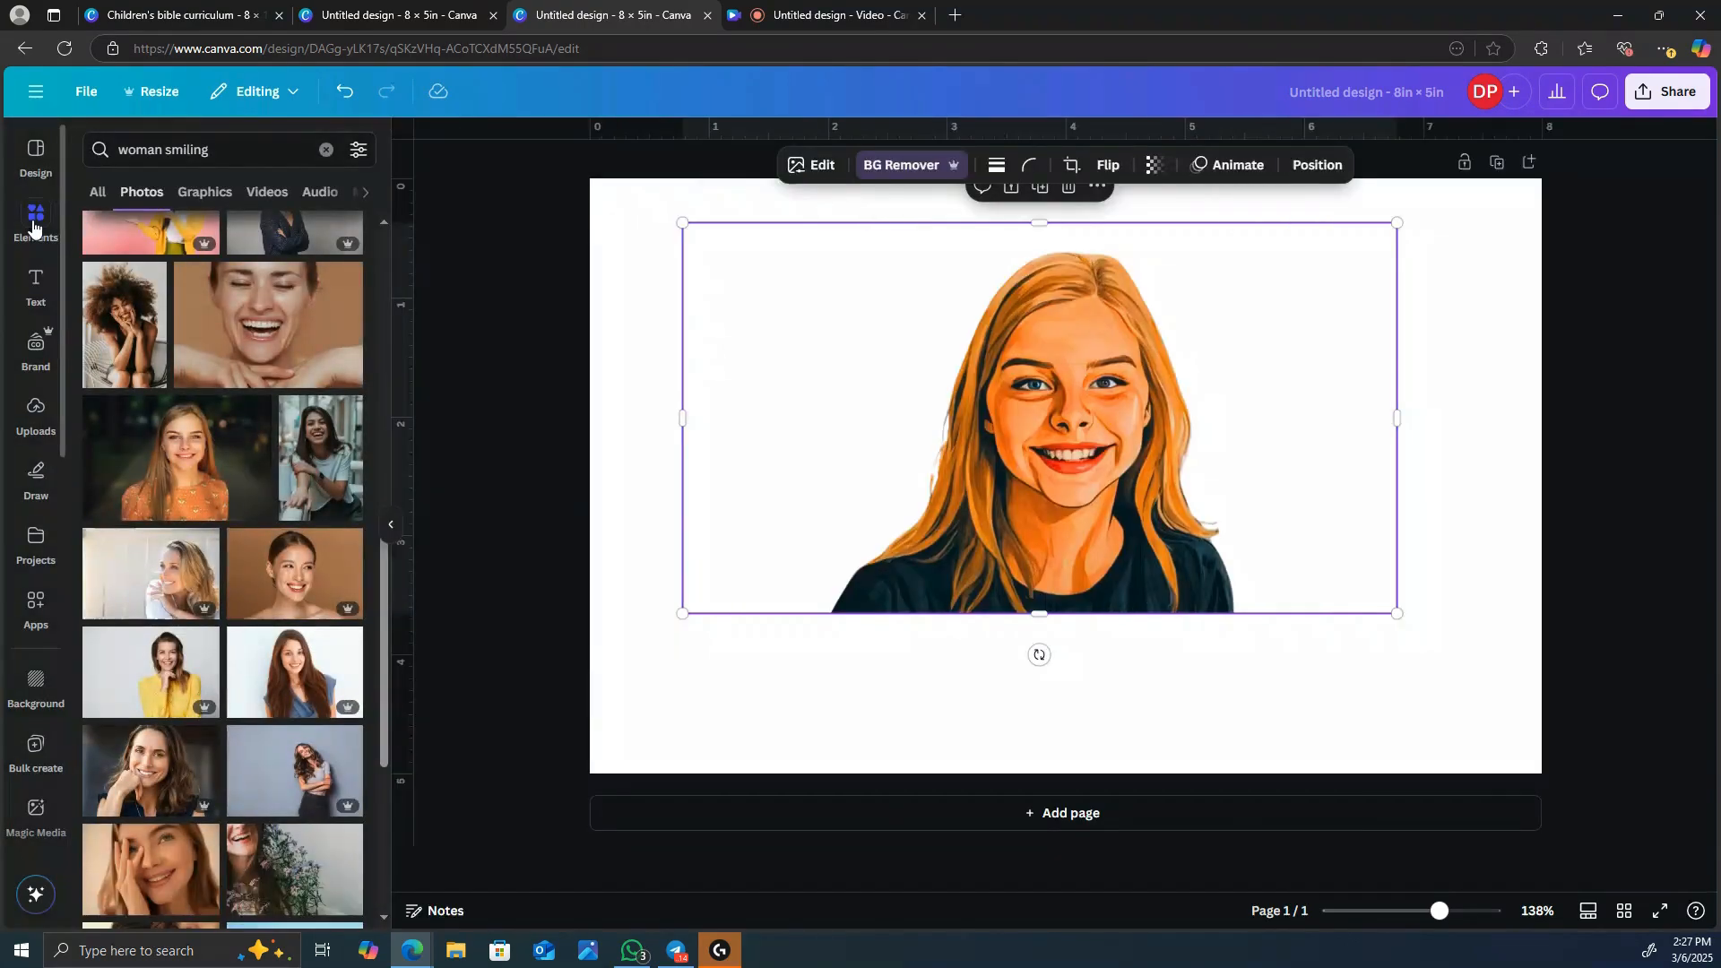
left_click(329, 146)
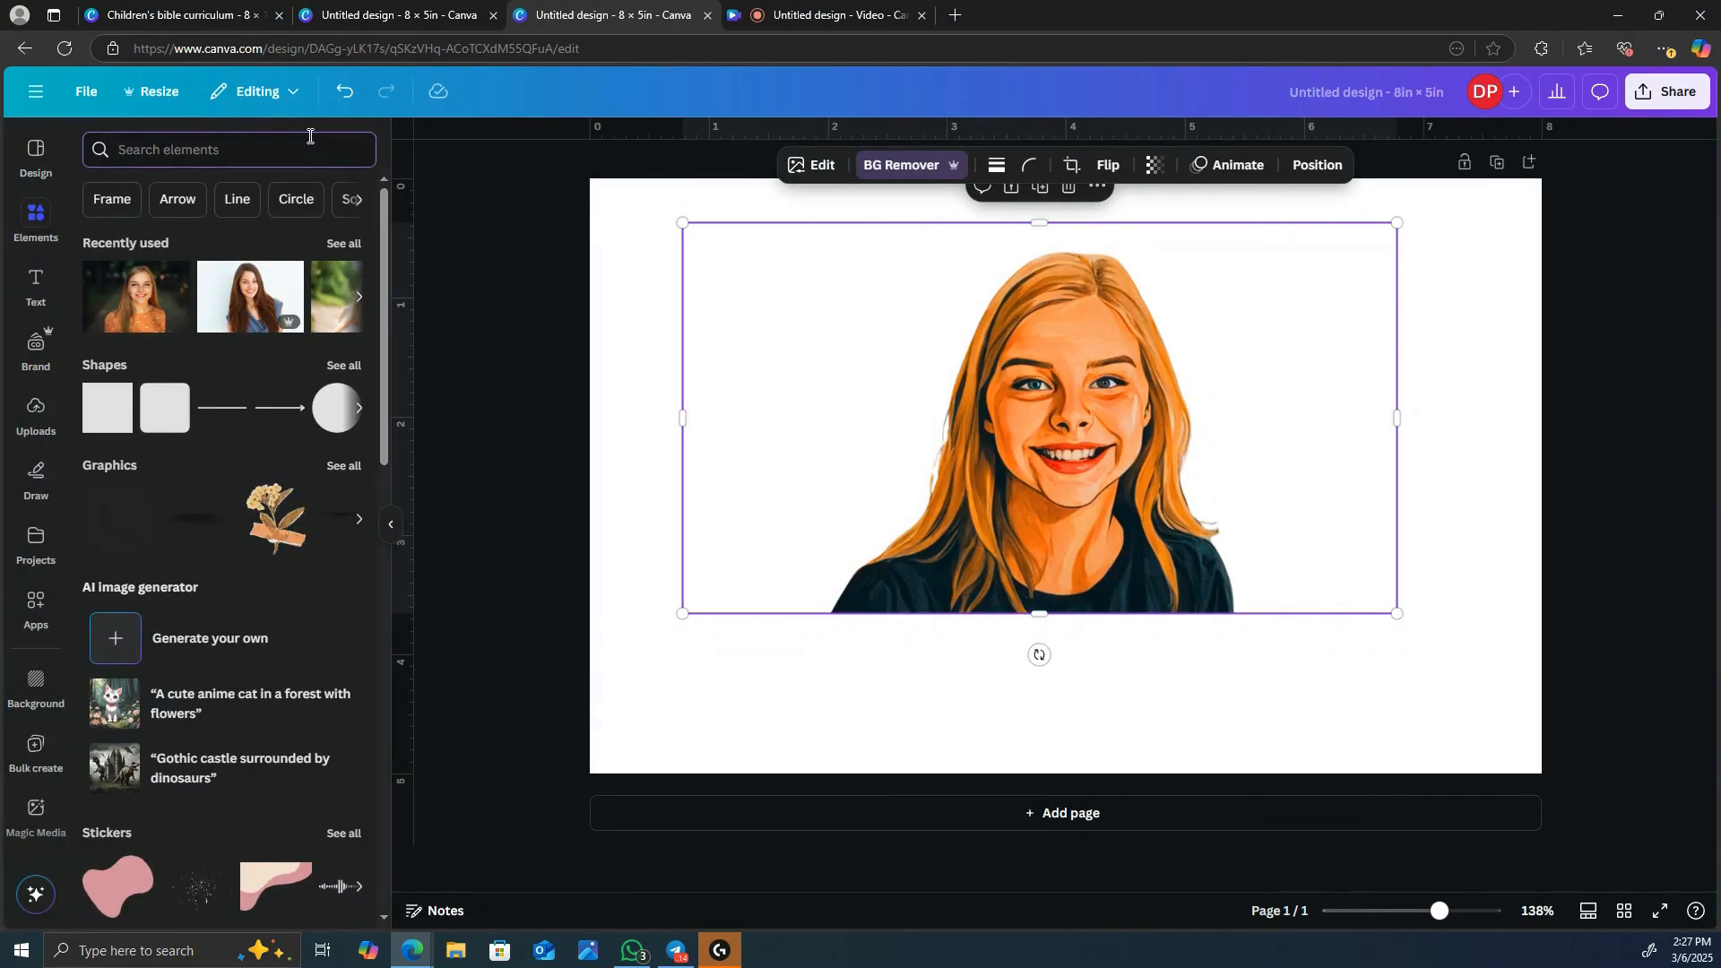
type("water")
left_click(195, 219)
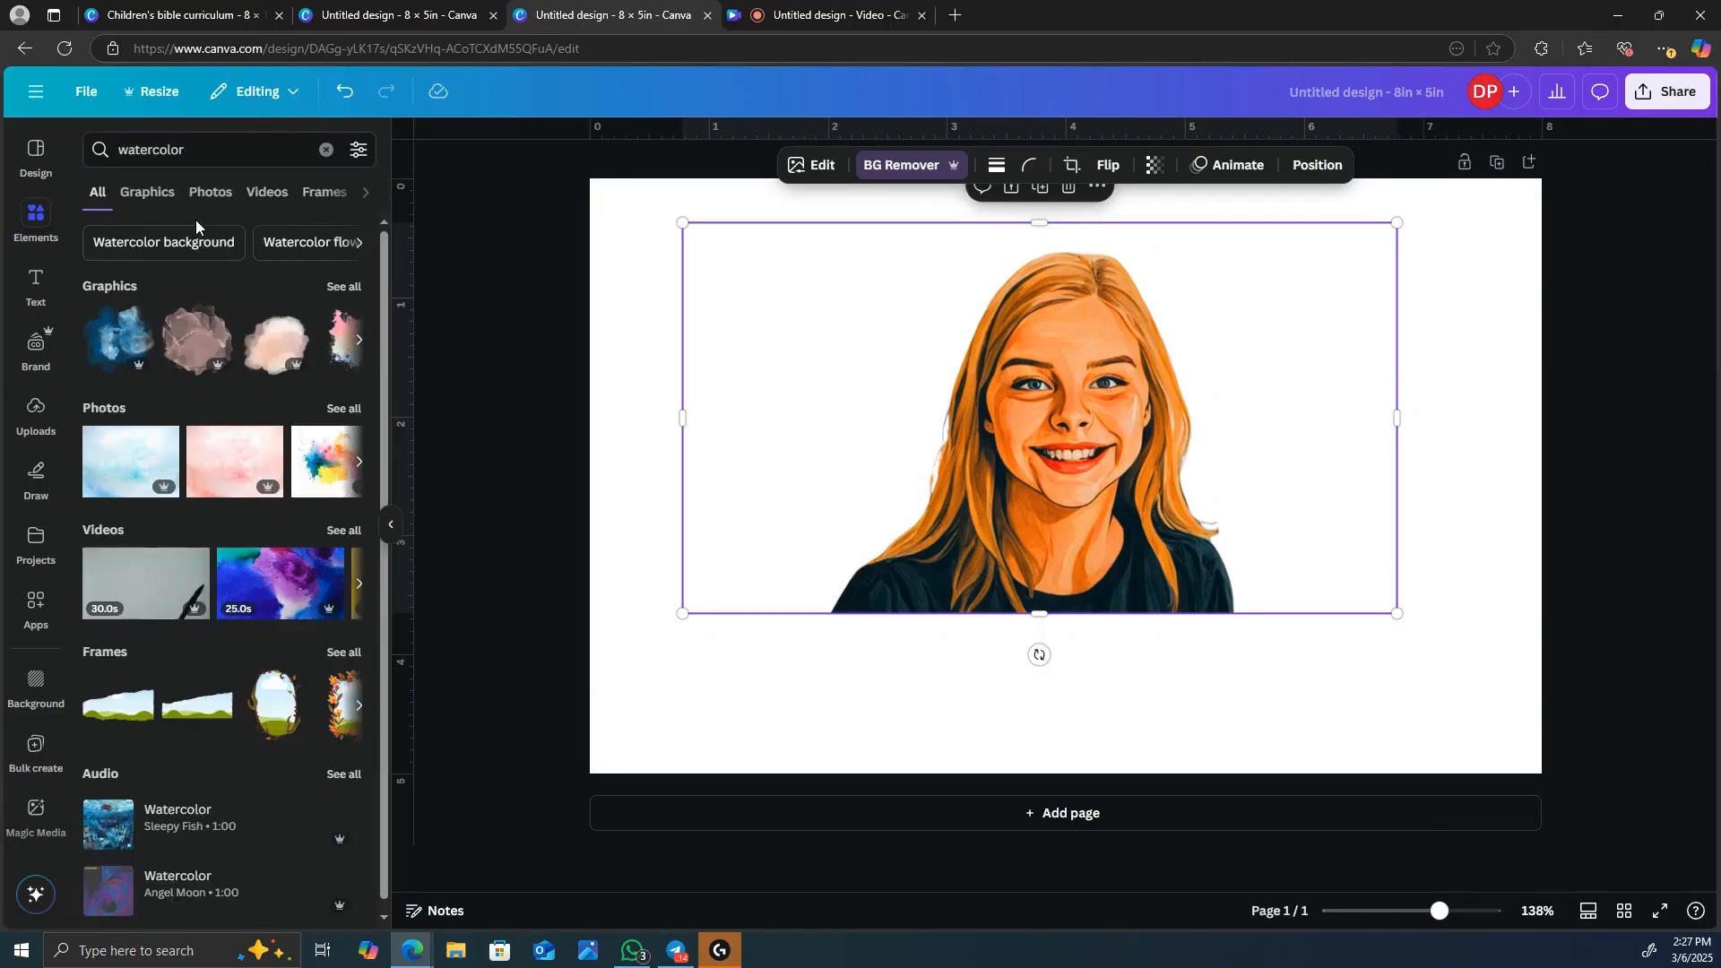
left_click(121, 296)
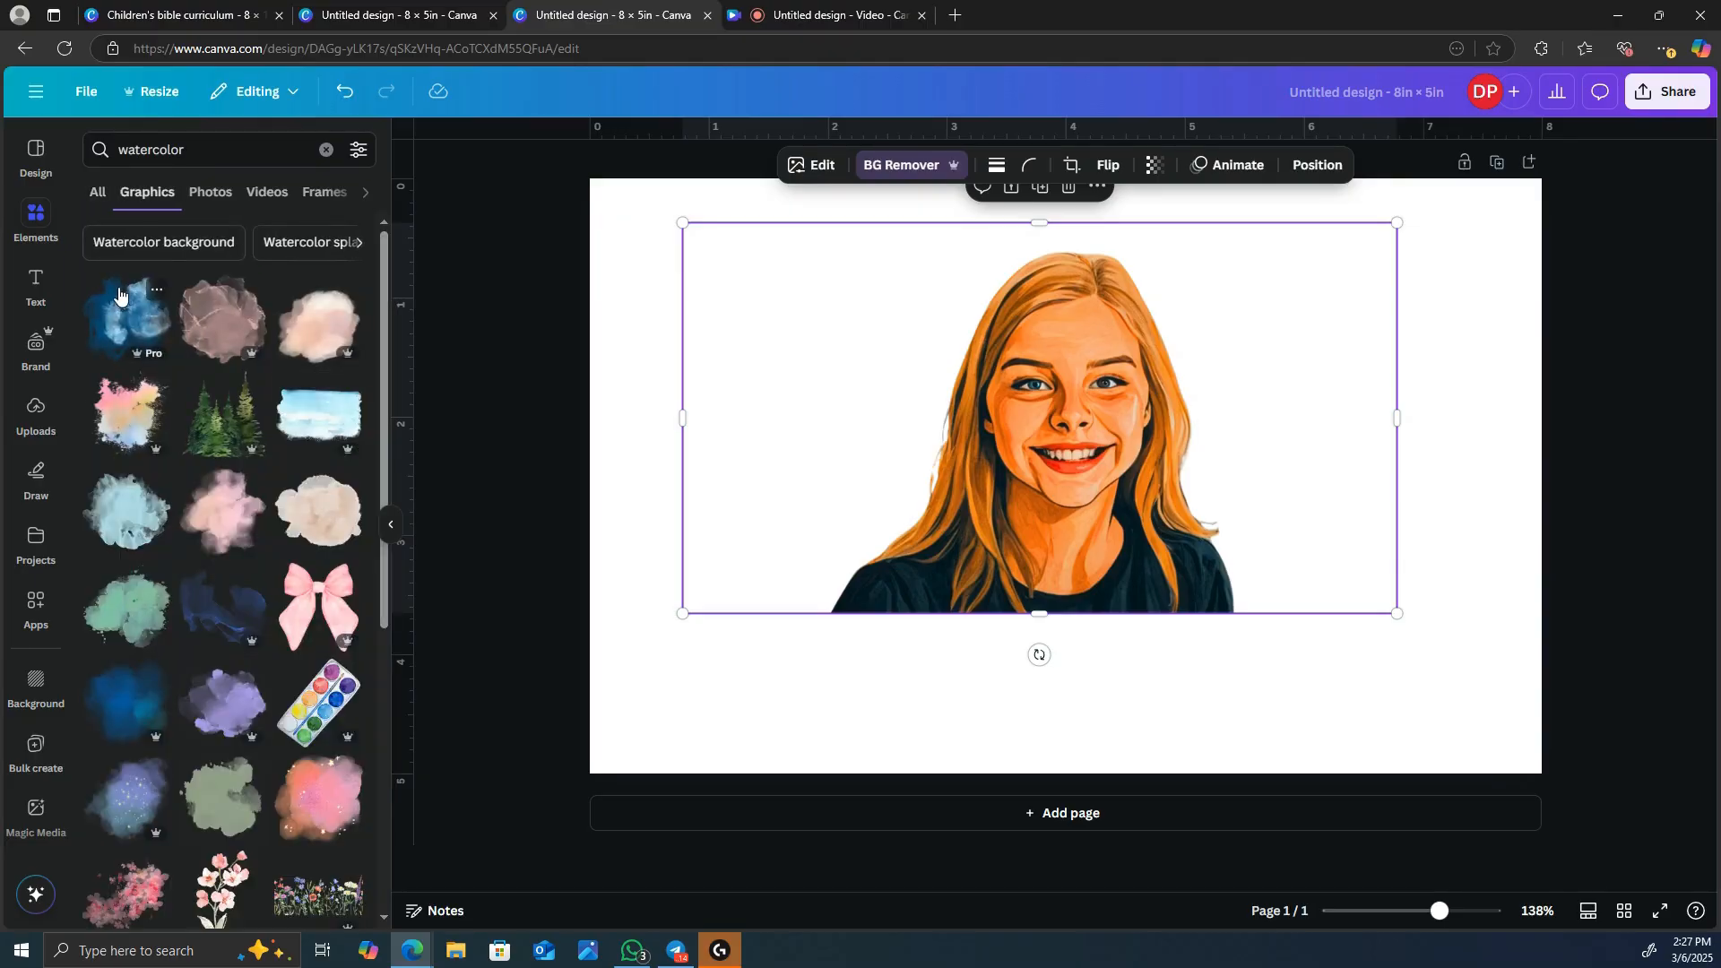
scroll(195, 402, "down", 4)
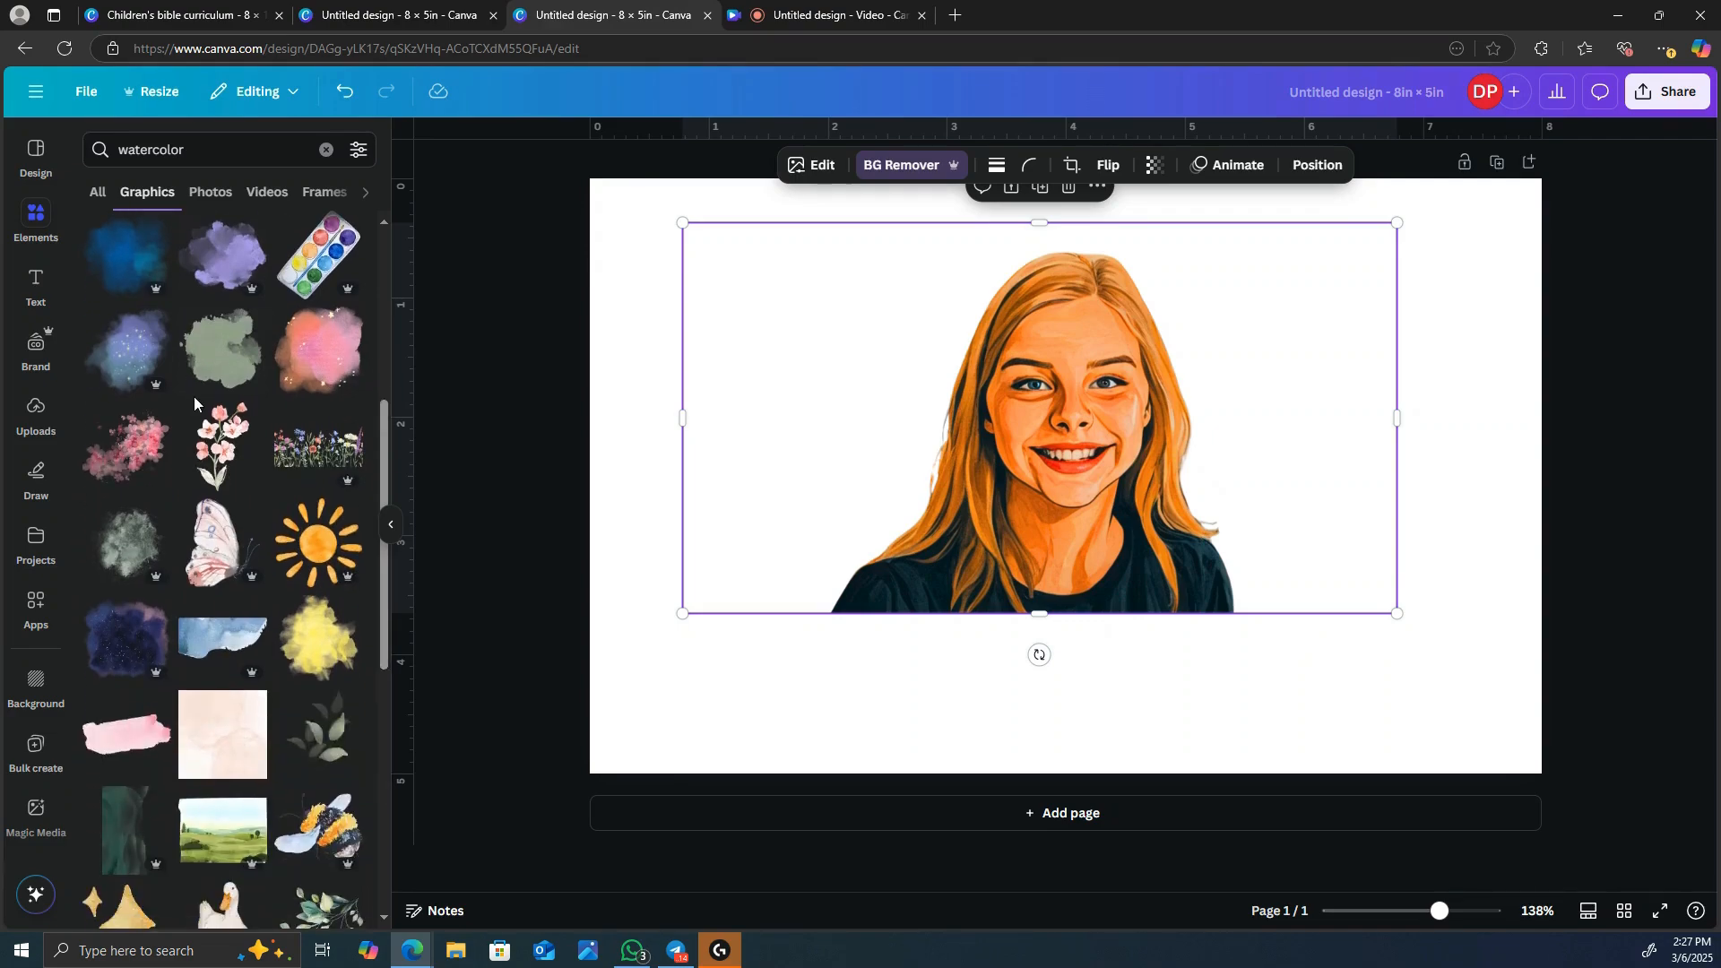
scroll(194, 396, "down", 3)
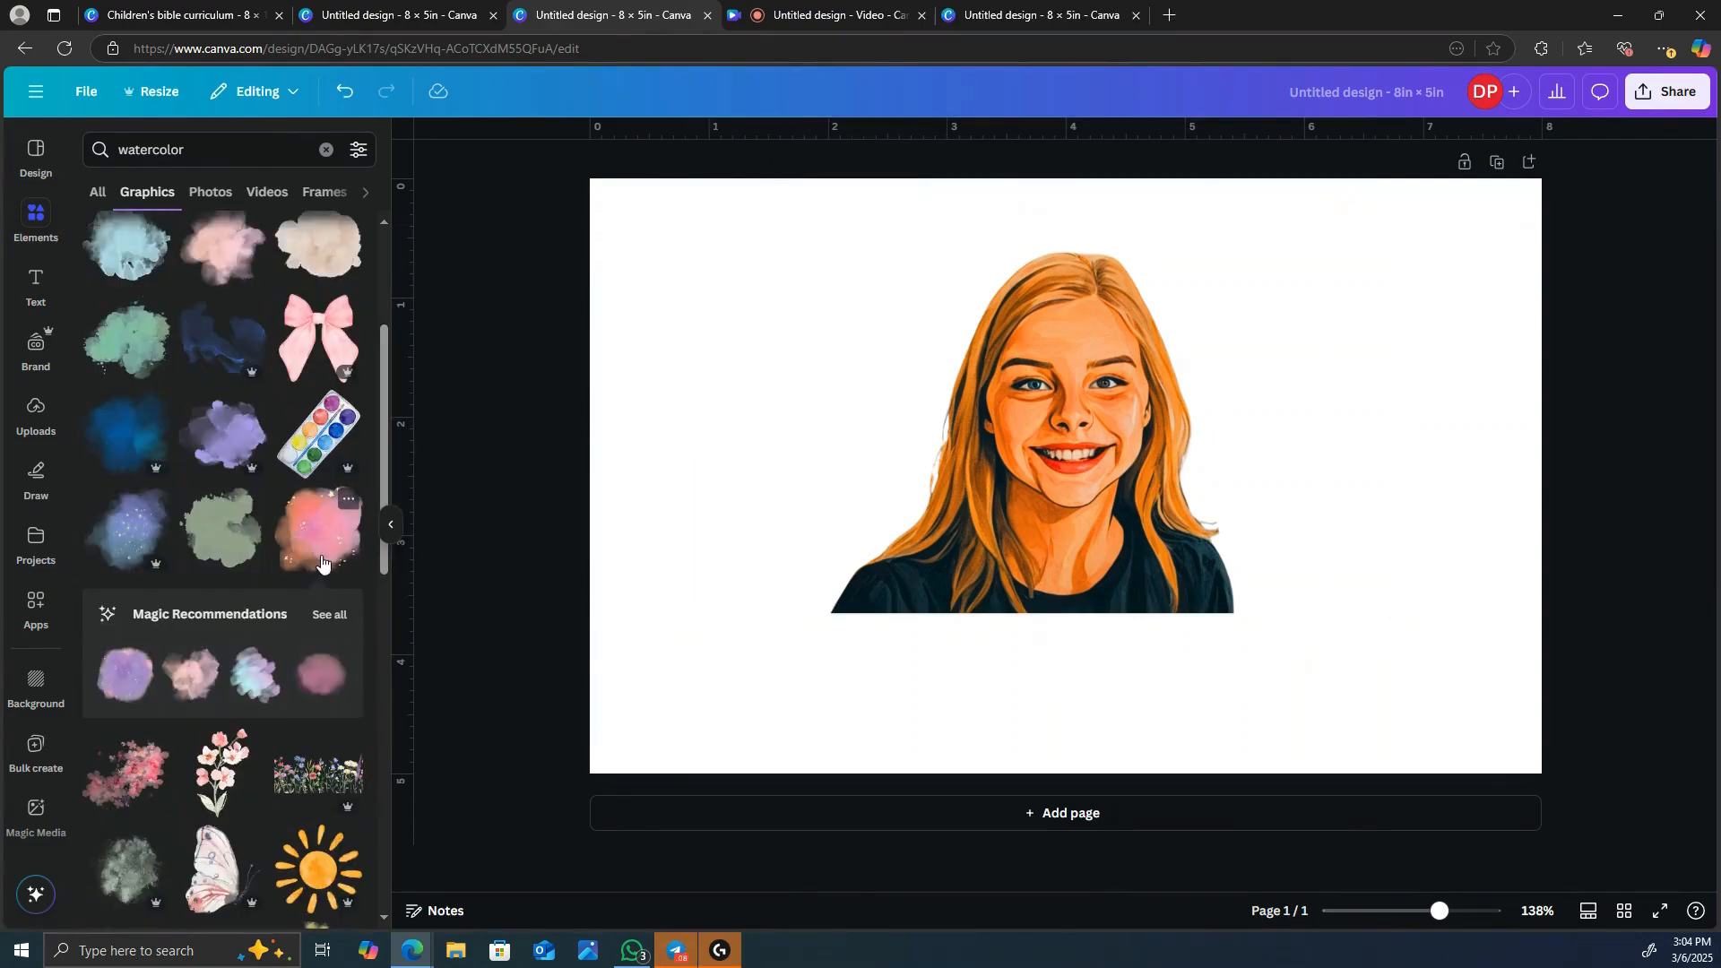
left_click(321, 560)
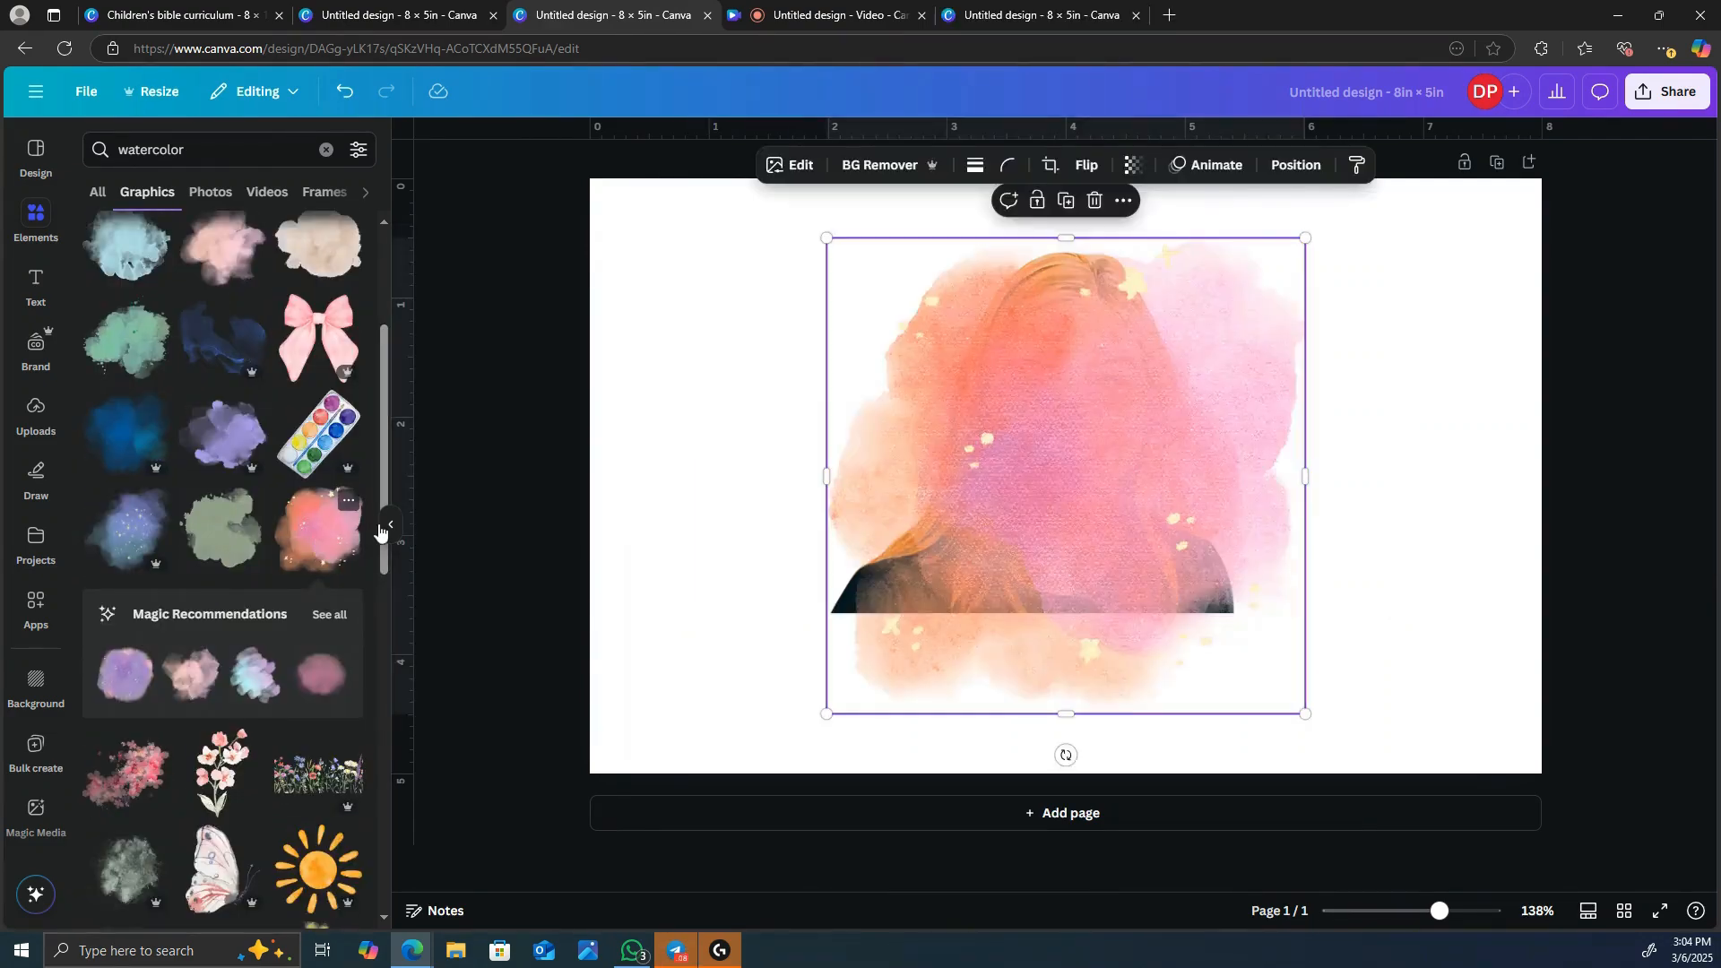
Move and enlarge the watercolor splash over the portrait to about 7.3 in wide, starting at the page's left edge
left_click_drag(1045, 377, 936, 340)
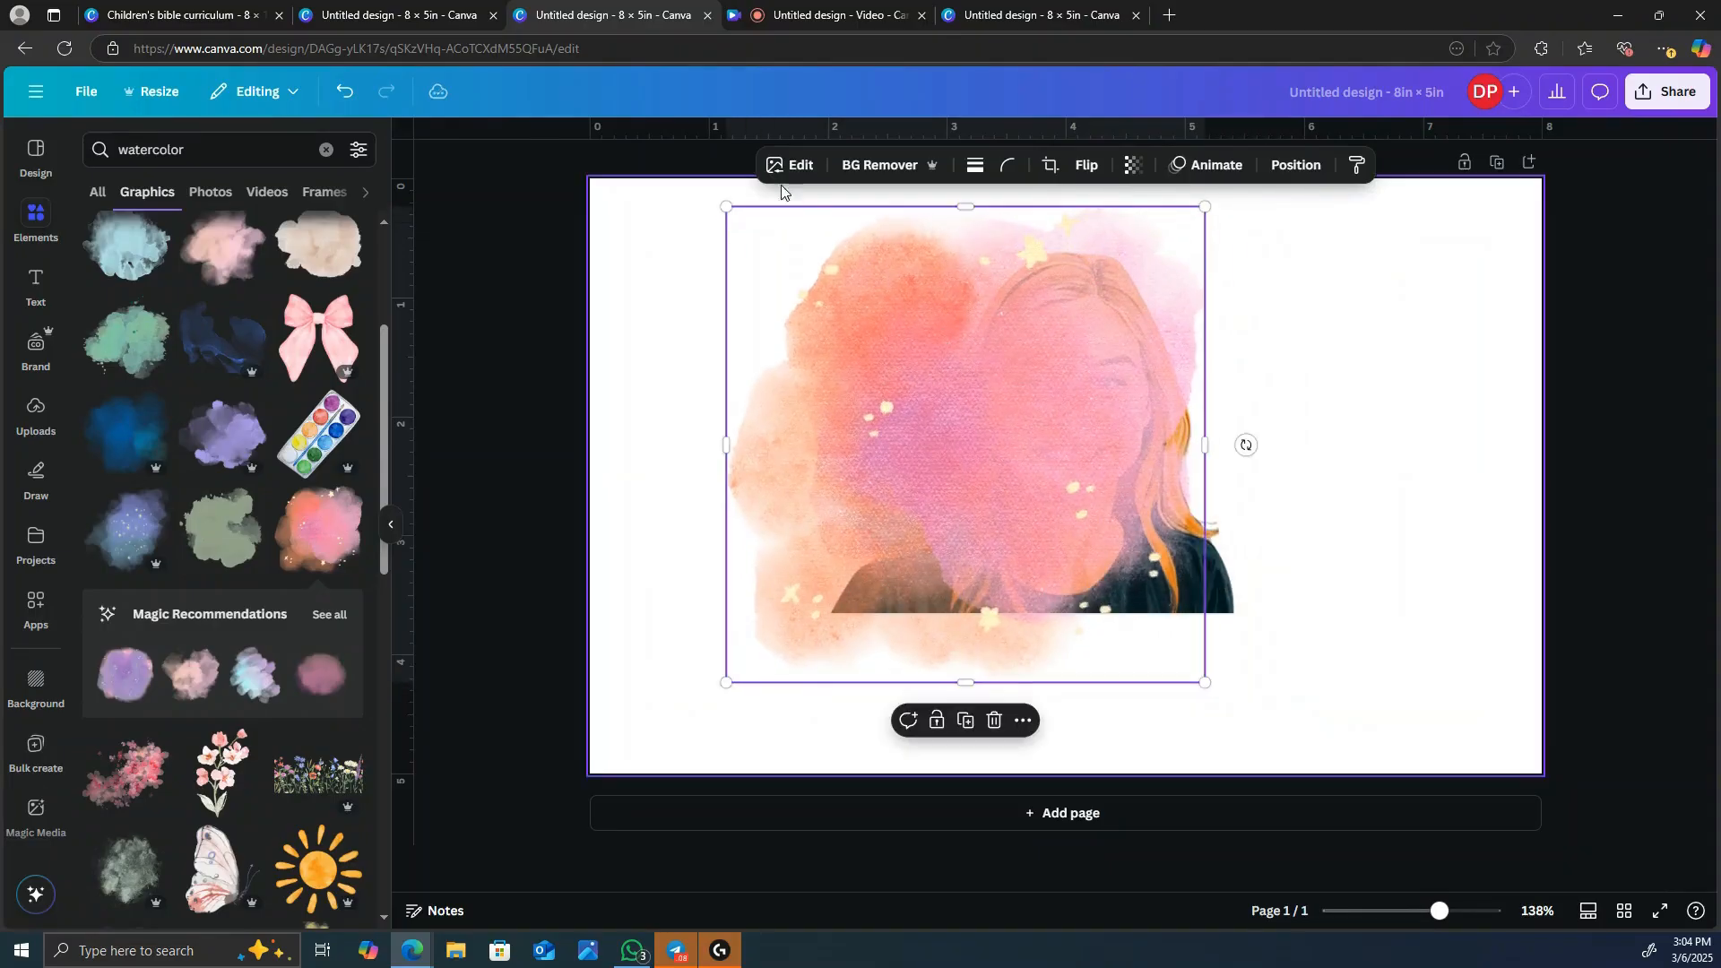
left_click_drag(727, 208, 627, 182)
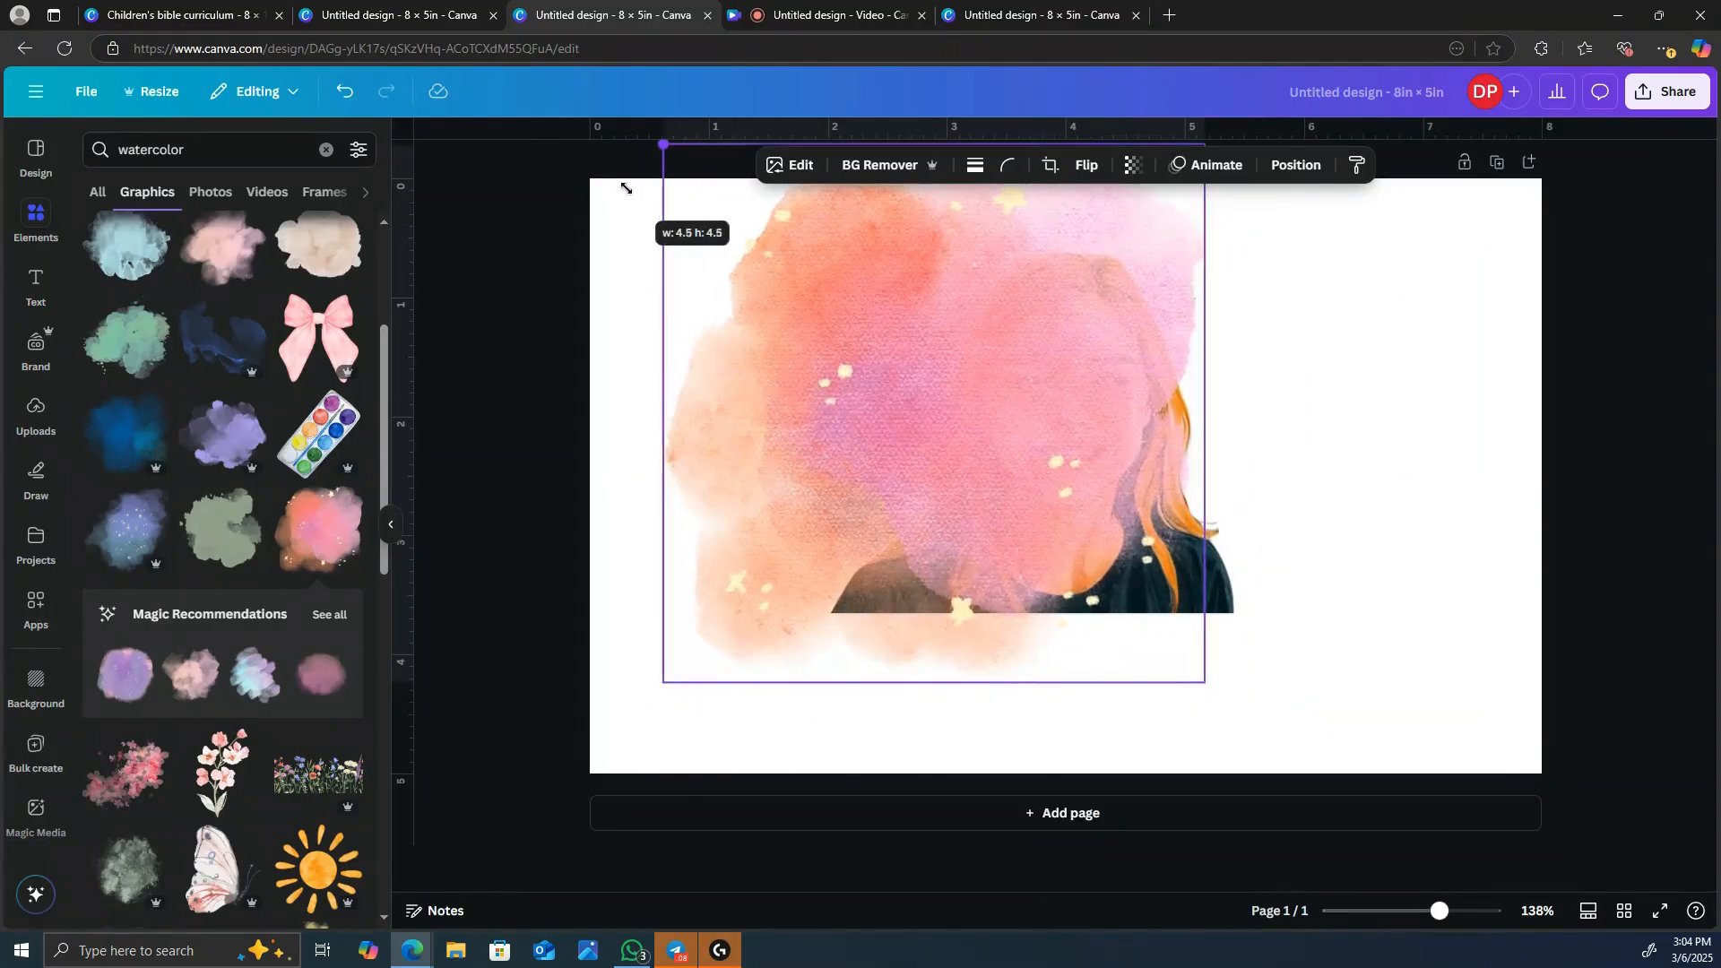
left_click_drag(1202, 683, 1595, 800)
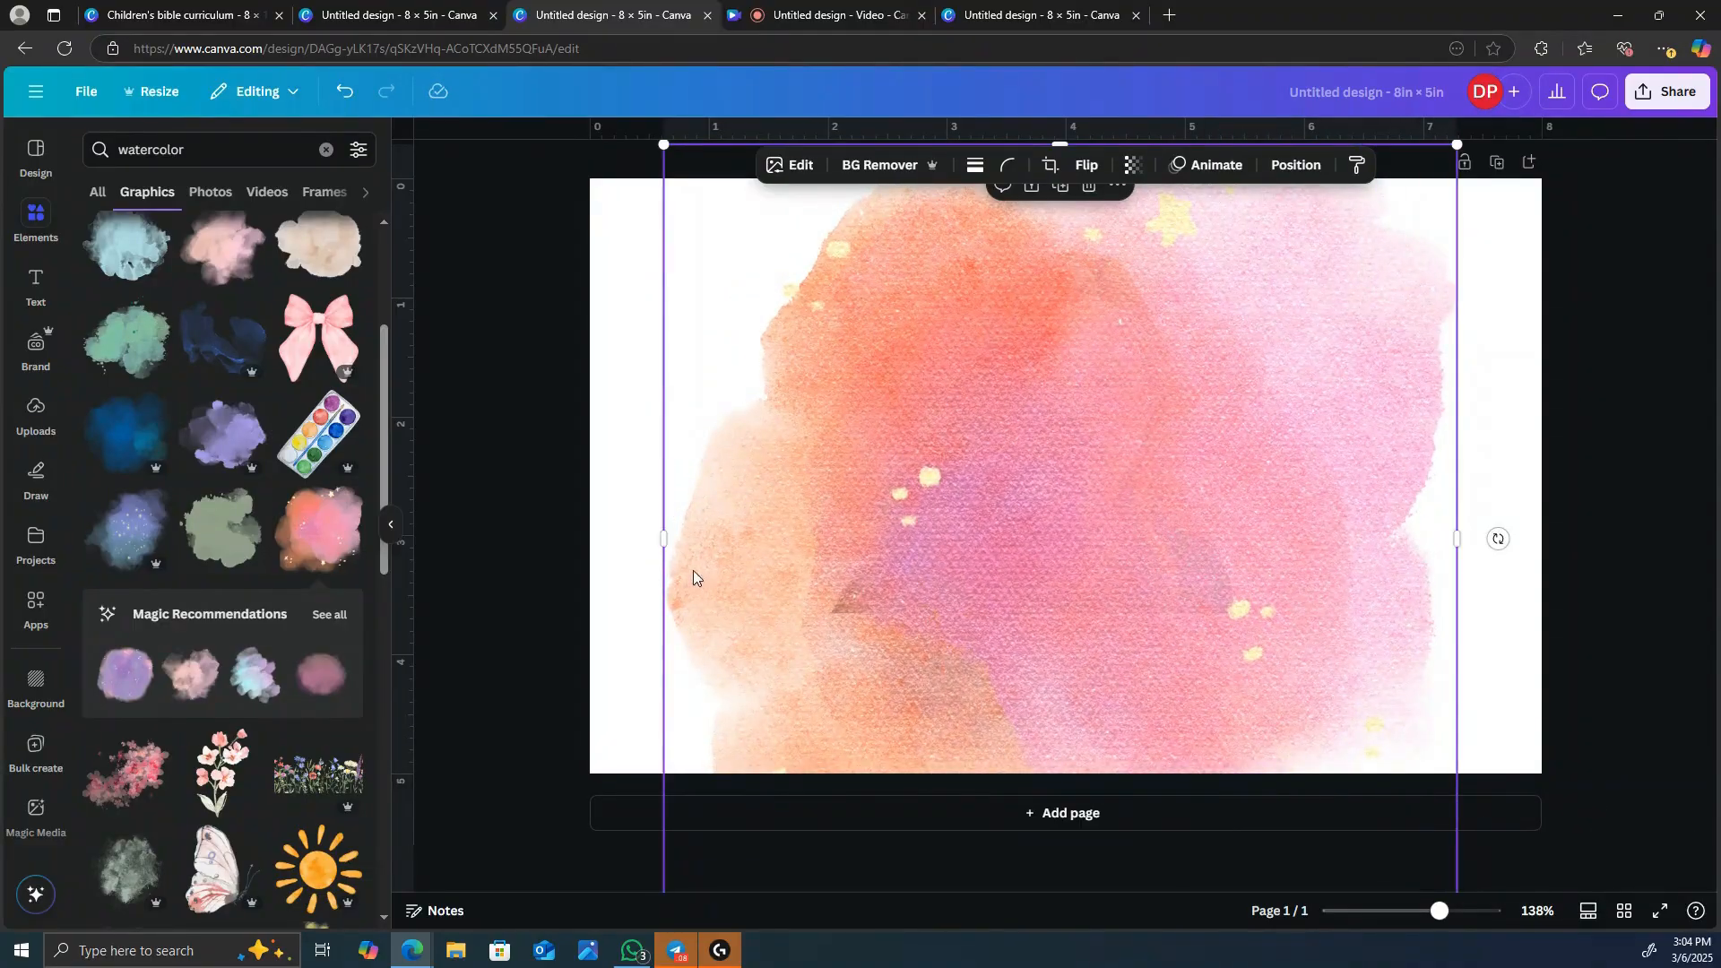
left_click_drag(663, 535, 589, 535)
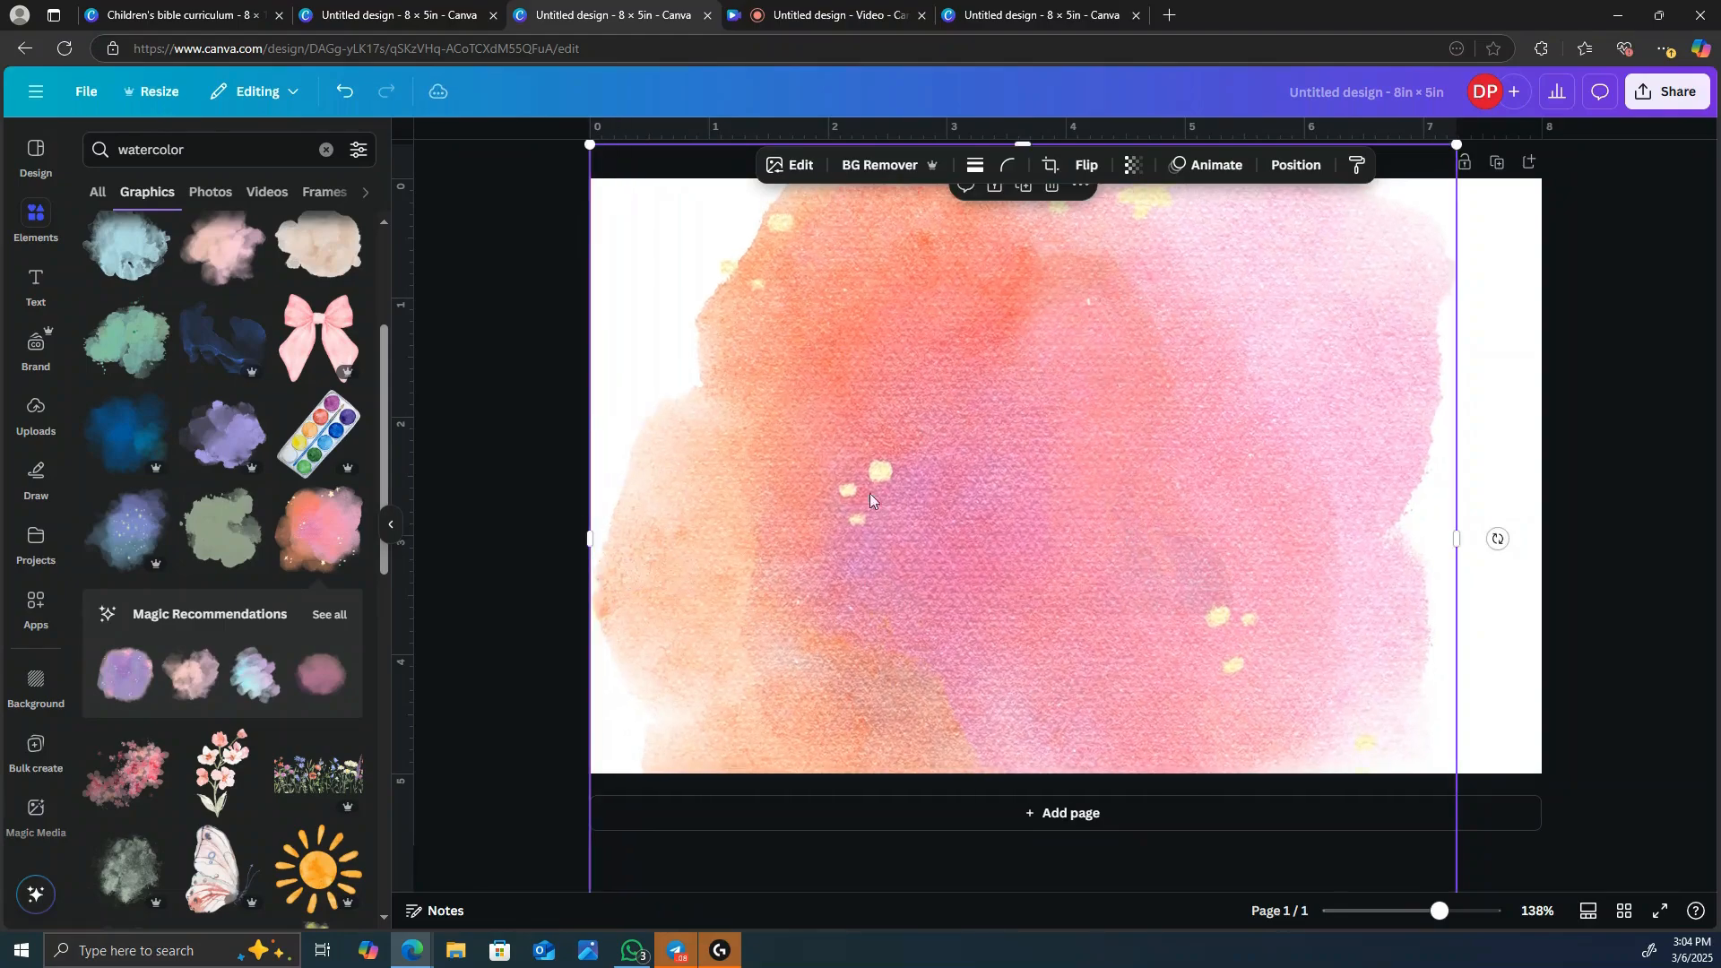
Send the watercolor splash behind the portrait and widen it to about 8 in so it spans the page's full width
right_click(1101, 472)
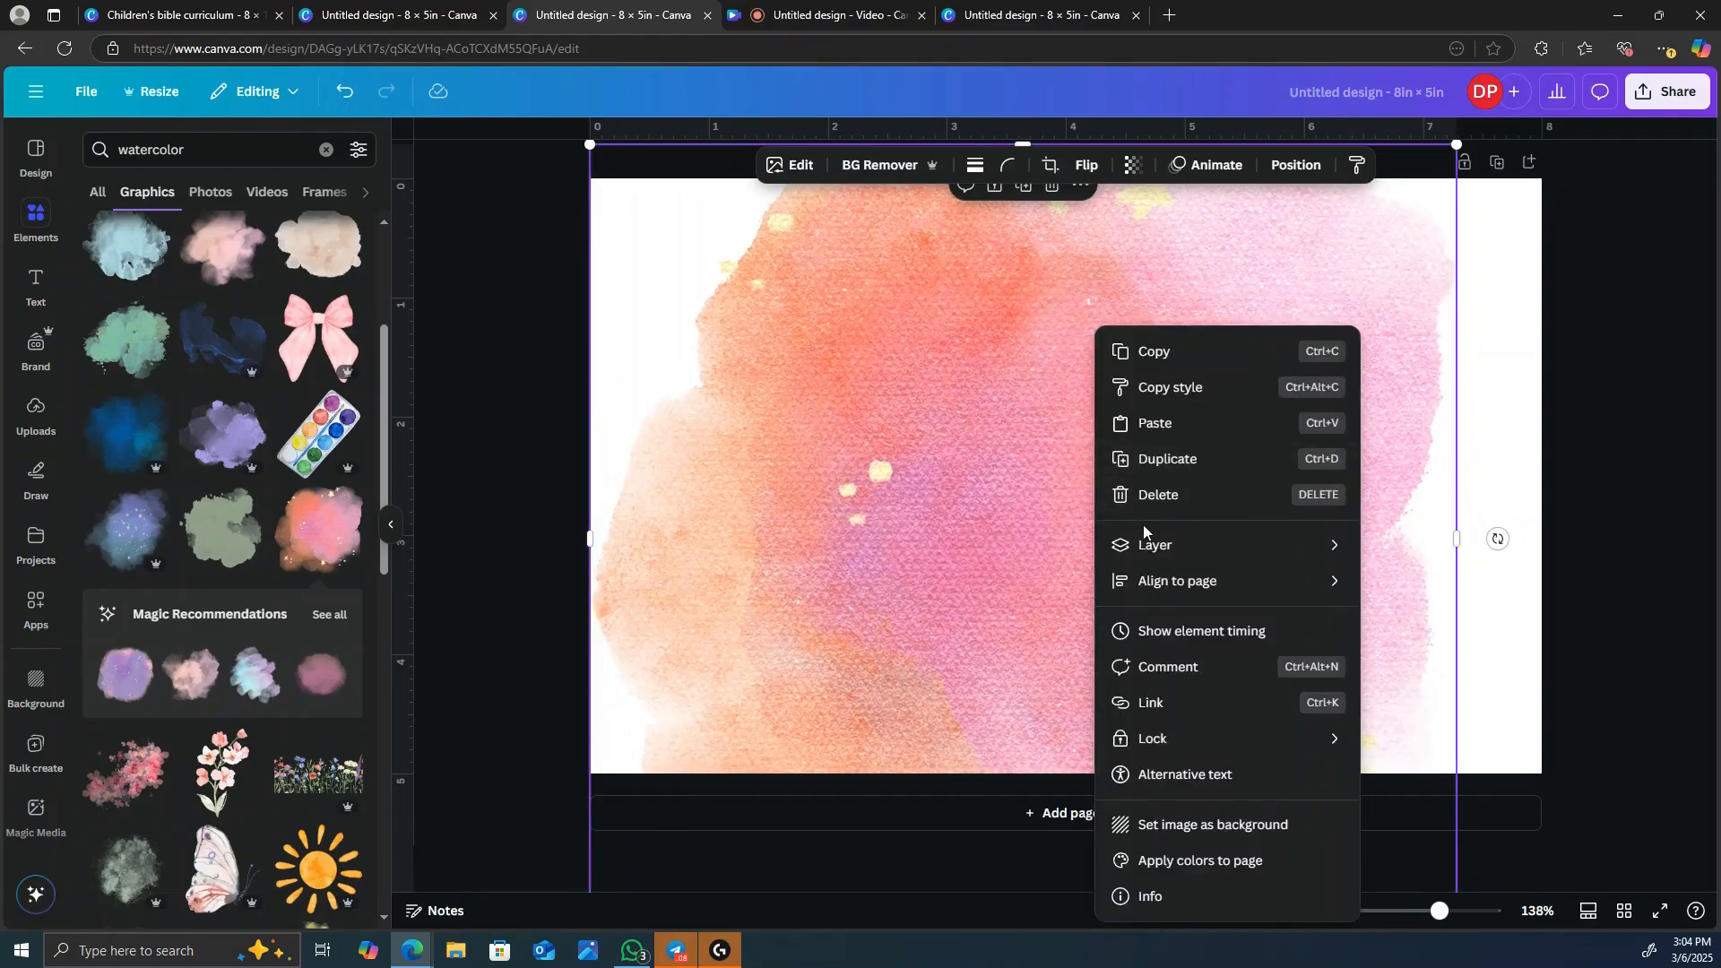
mouse_move(1152, 541)
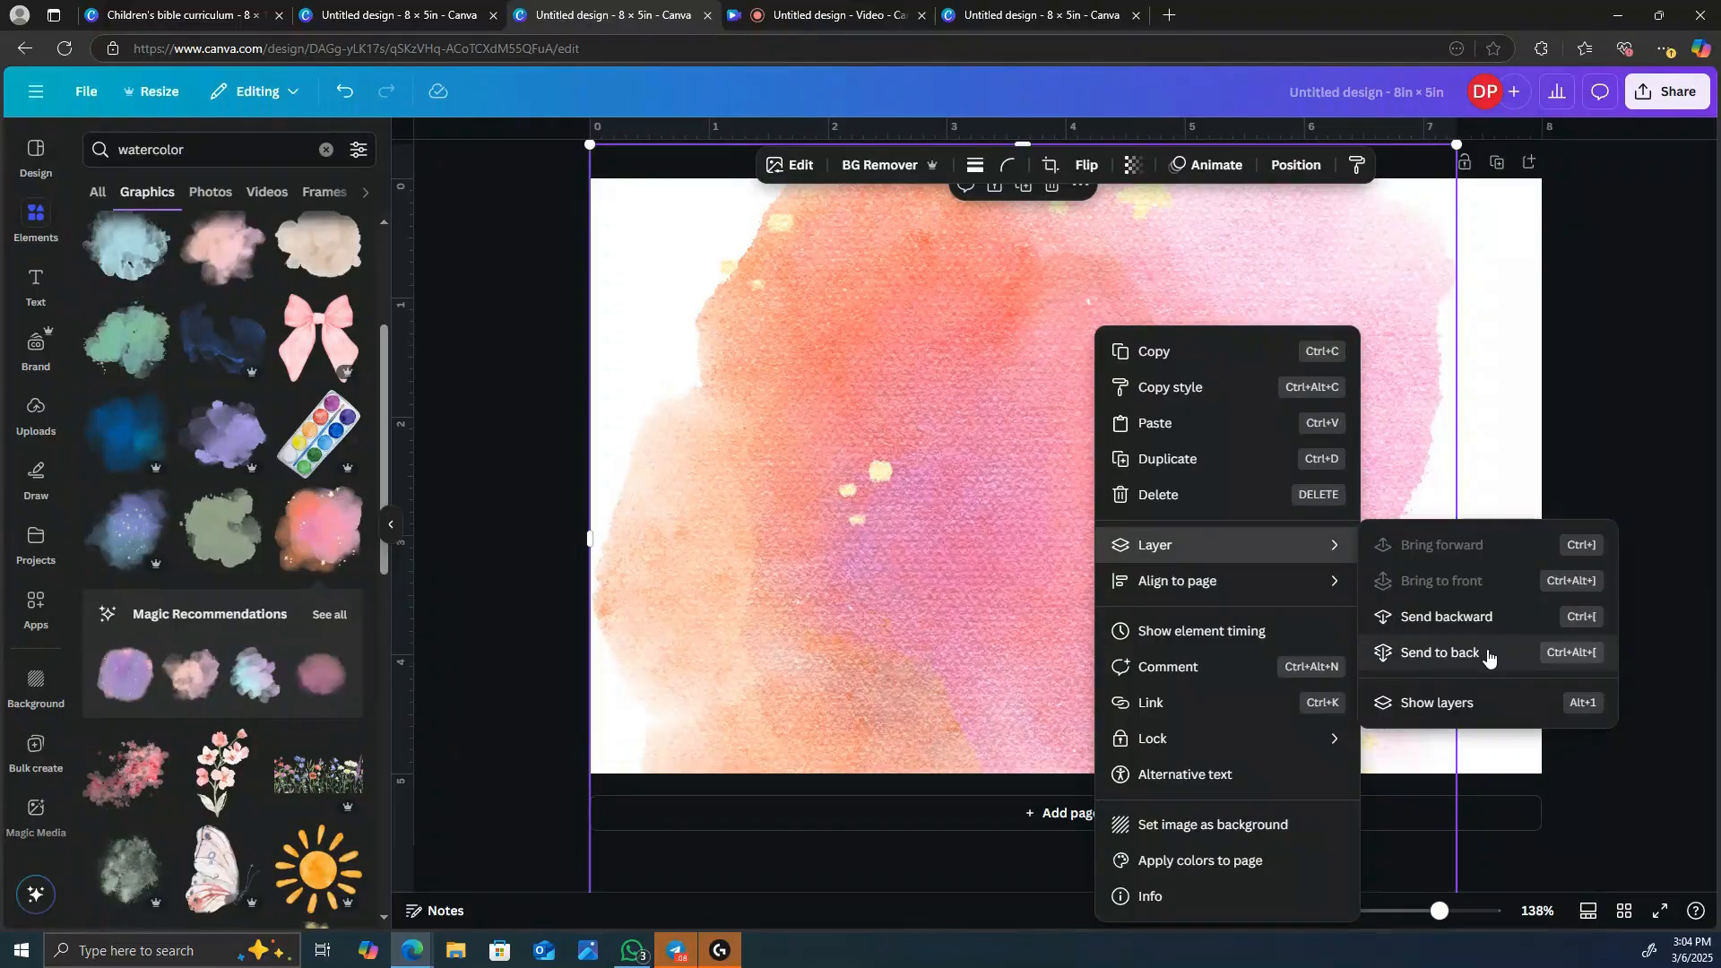
left_click(1439, 652)
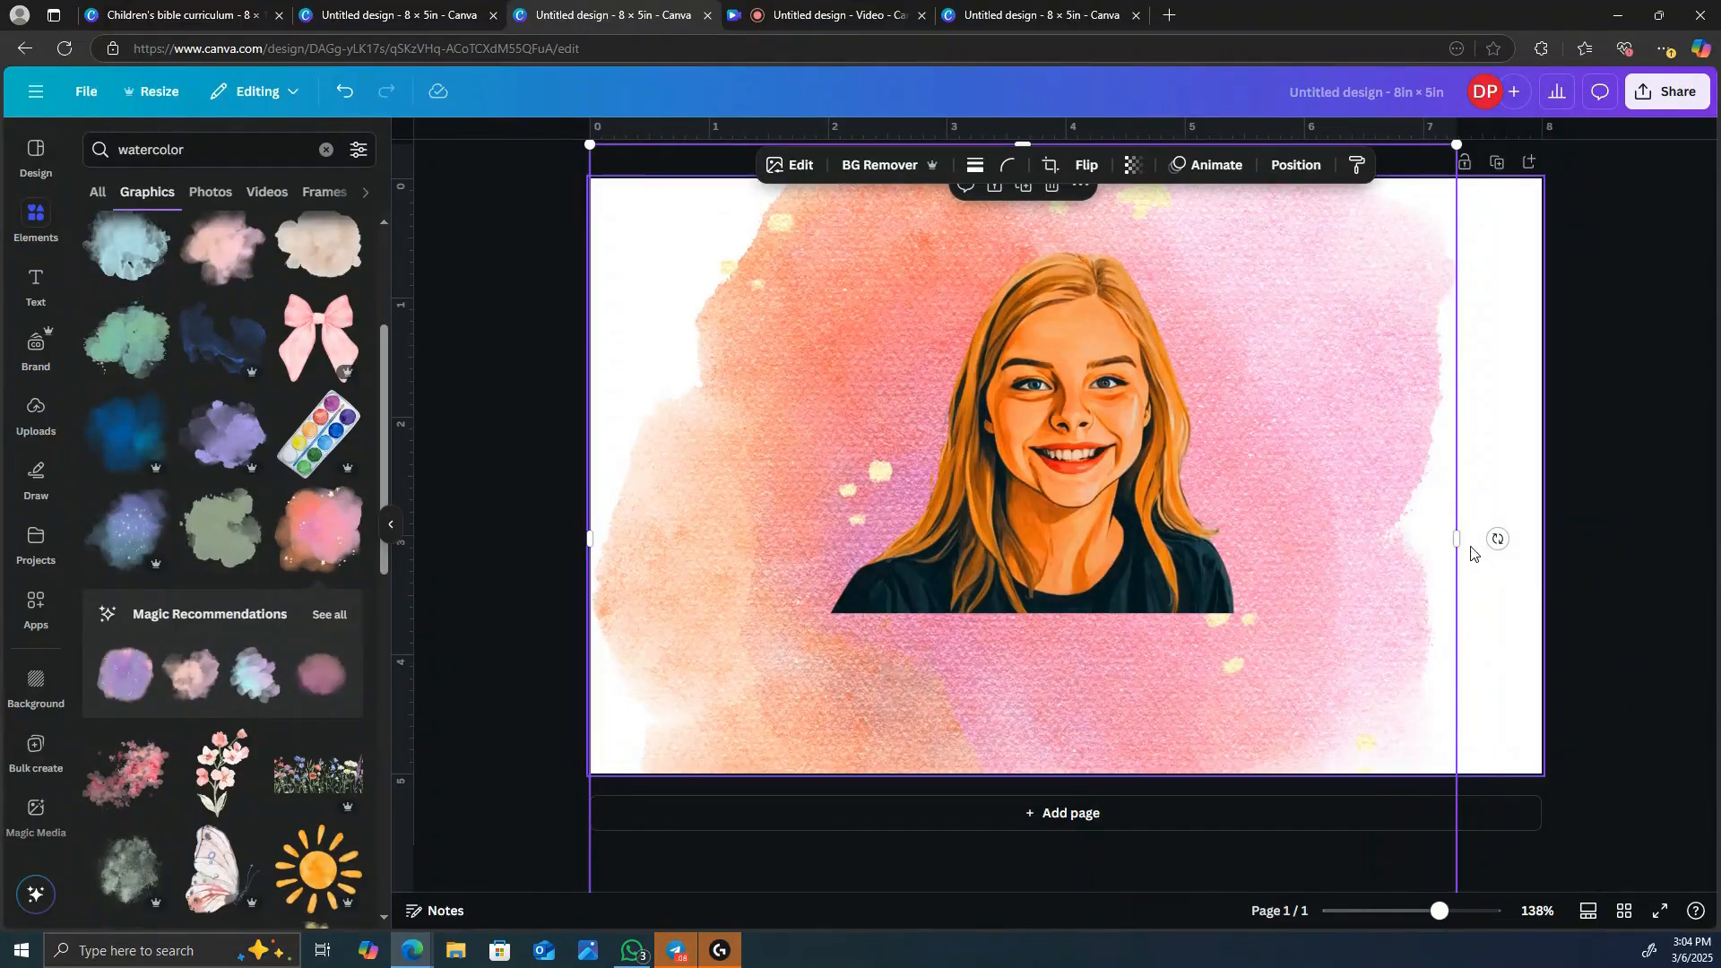
left_click_drag(1456, 539, 1553, 536)
Move the portrait down to the page's lower edge, enlarge it to about 4.7 in tall and center it horizontally
left_click(1246, 399)
left_click_drag(1247, 400, 1253, 560)
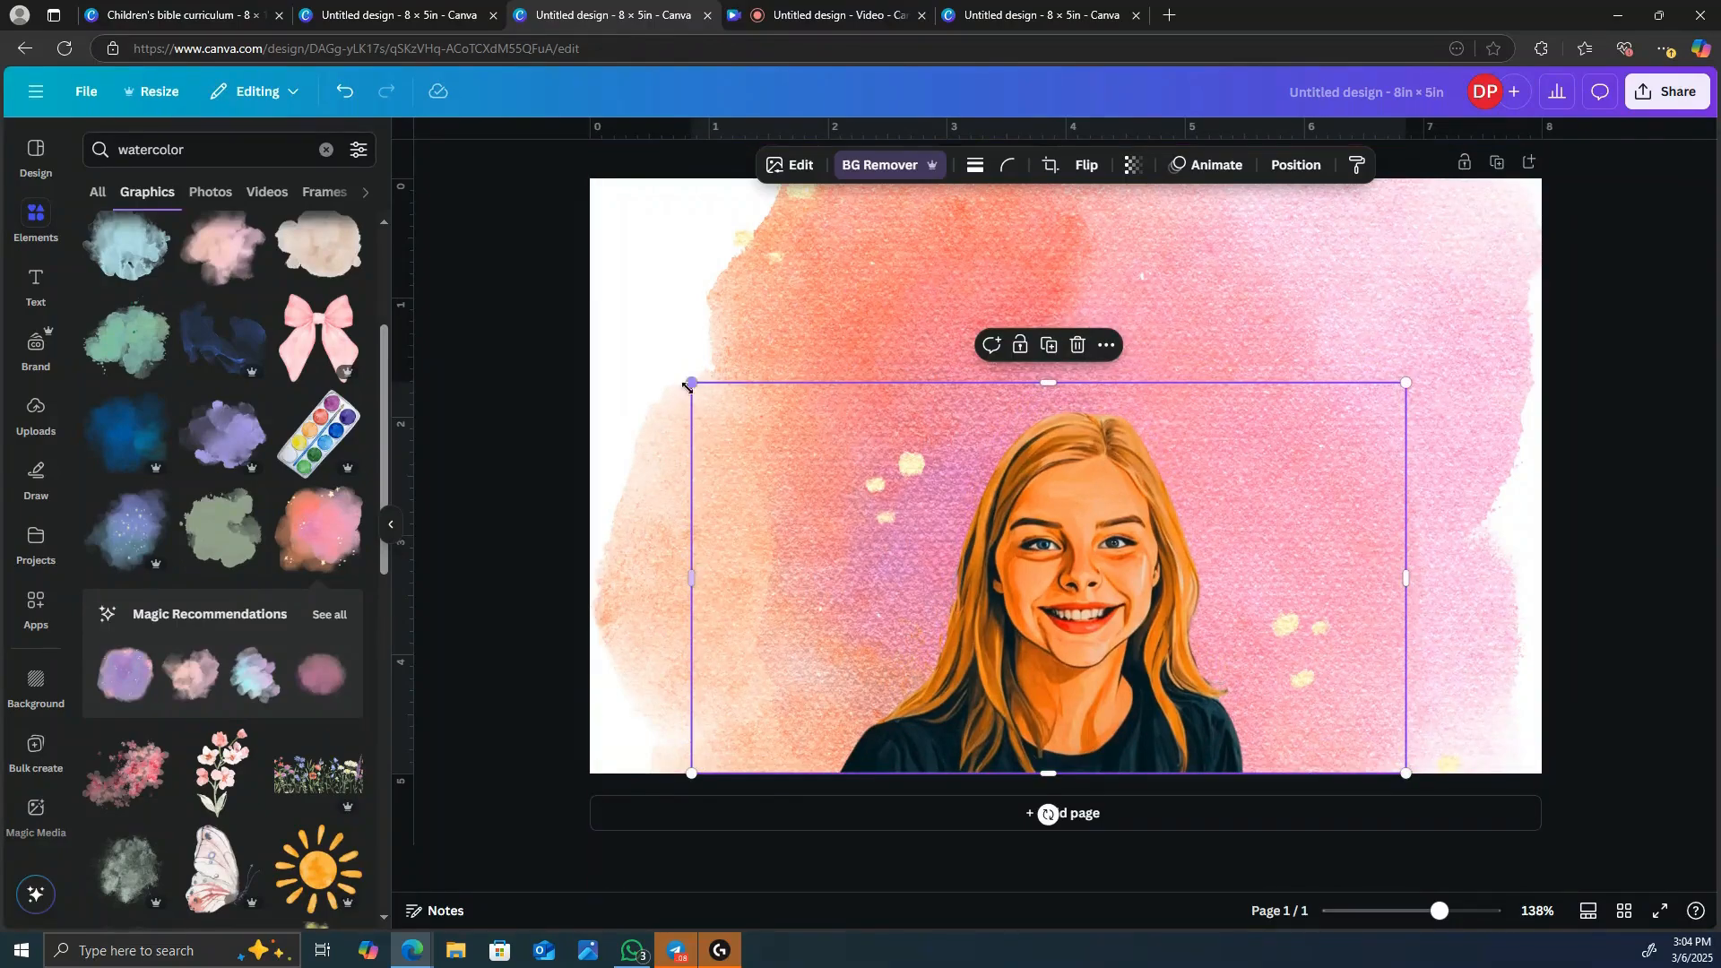
left_click_drag(691, 382, 506, 280)
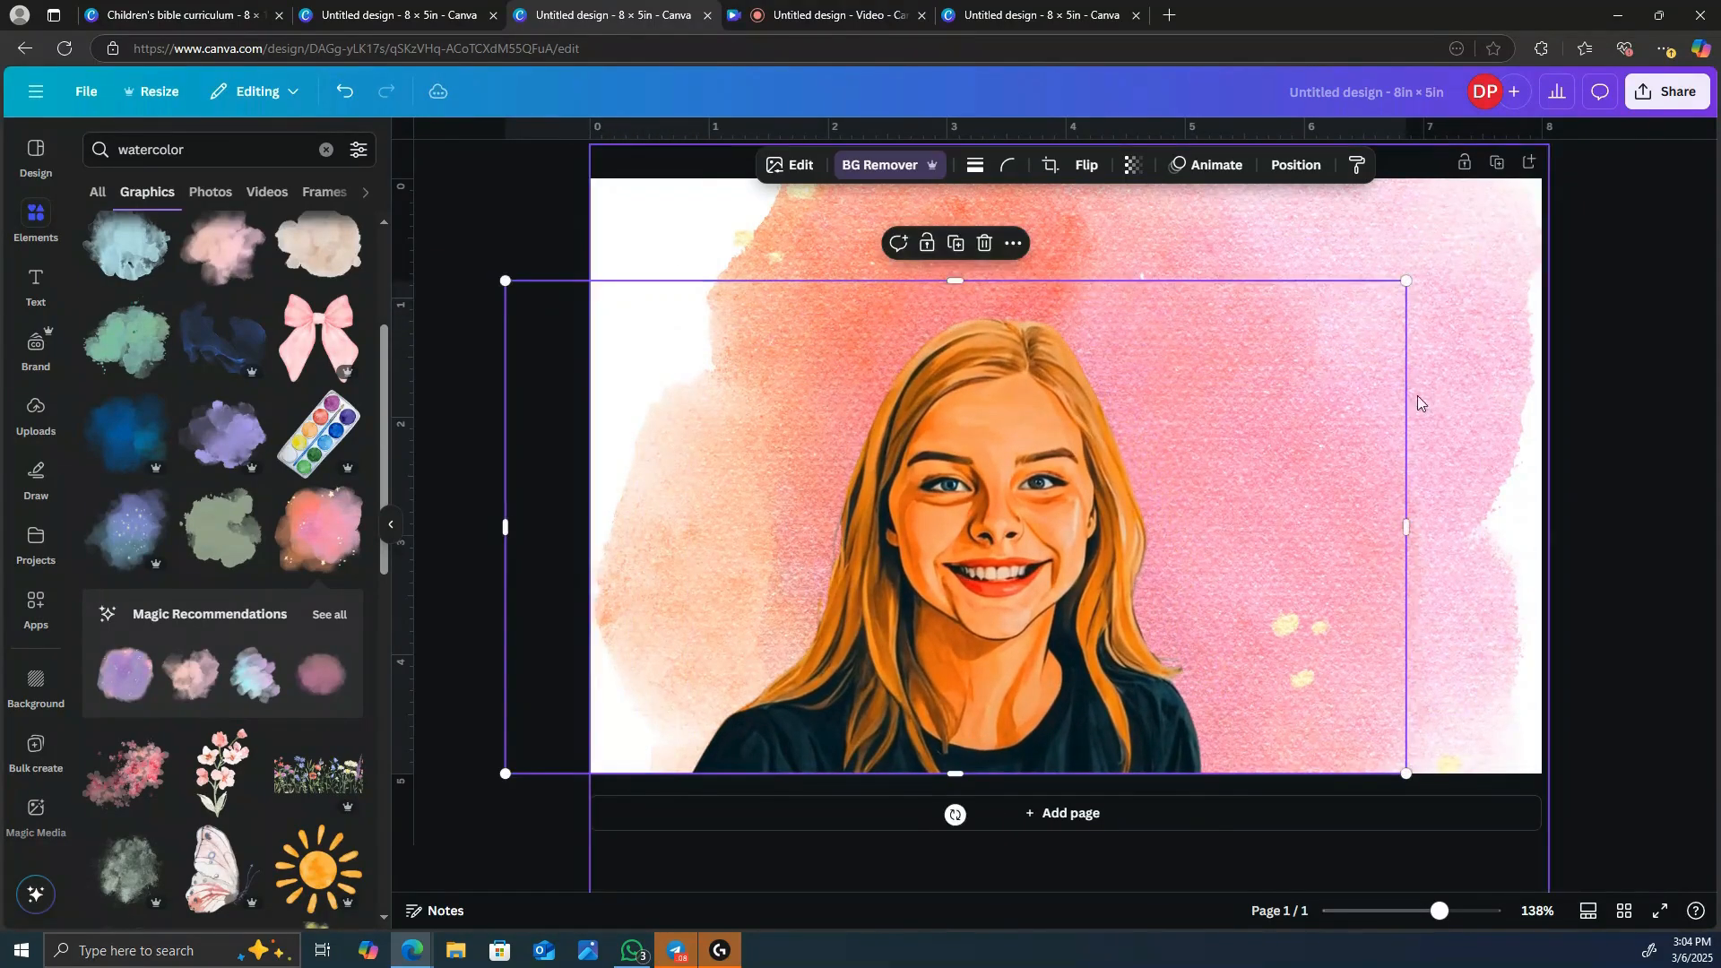
left_click_drag(1405, 280, 1534, 214)
left_click_drag(1242, 505, 1278, 515)
left_click(1662, 292)
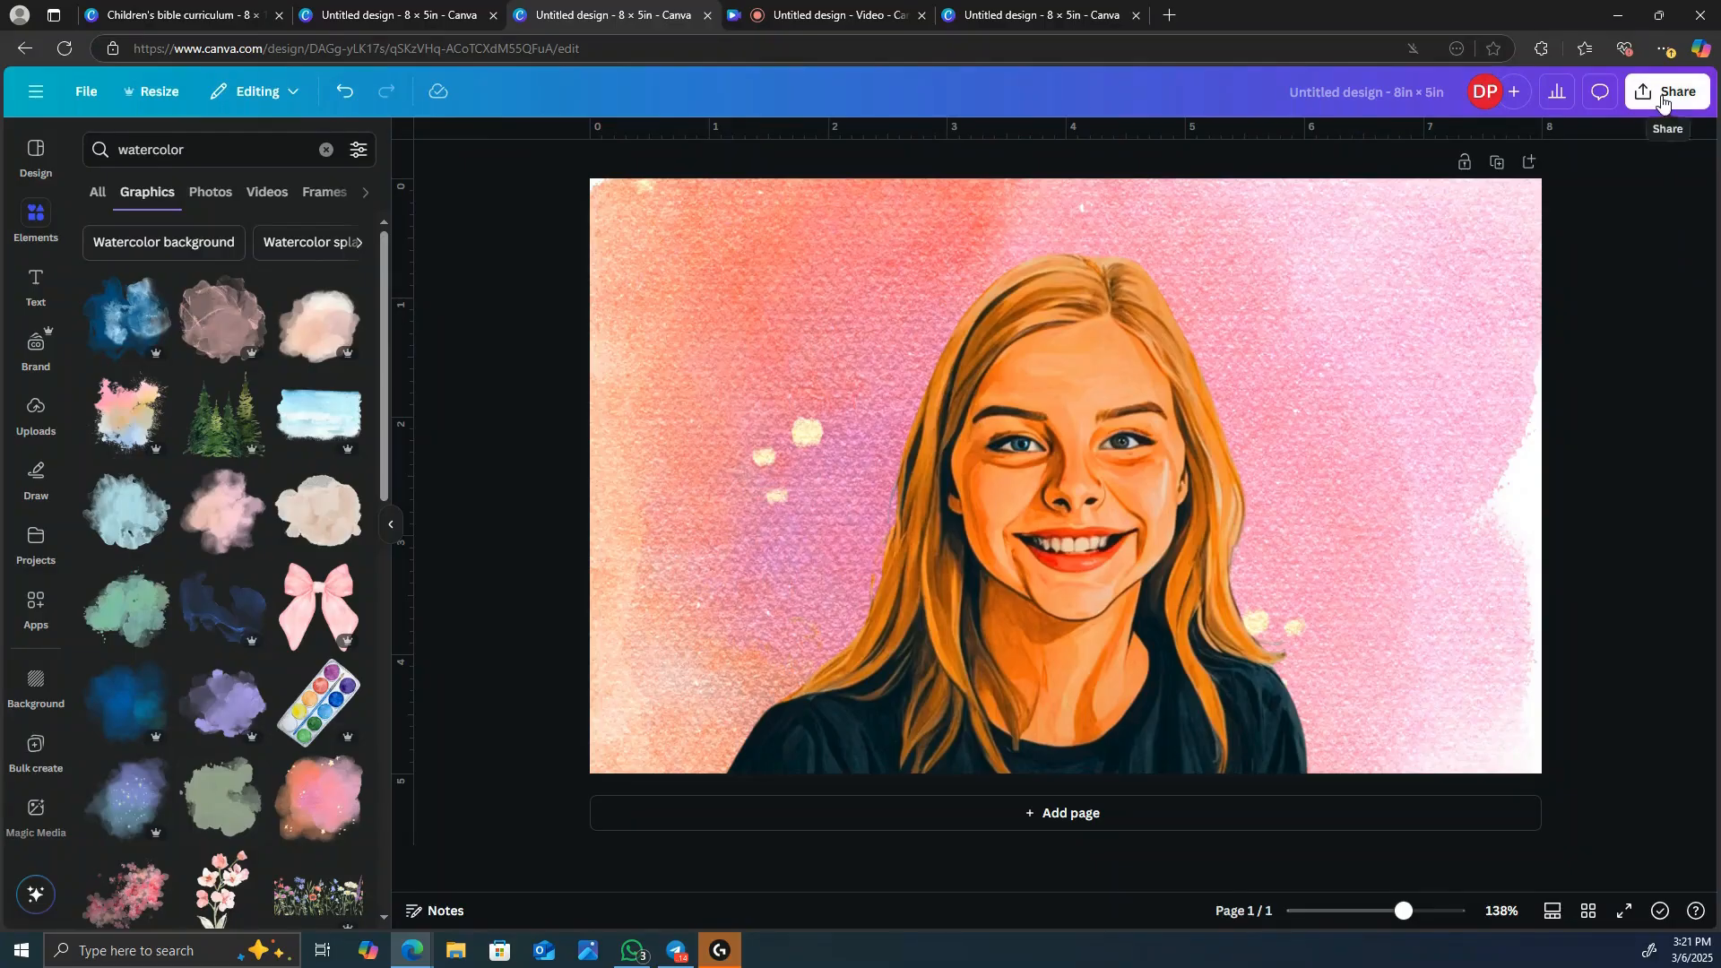
Download the design as a PNG at size 1 (2,000 × 1,250 px)
left_click(1662, 104)
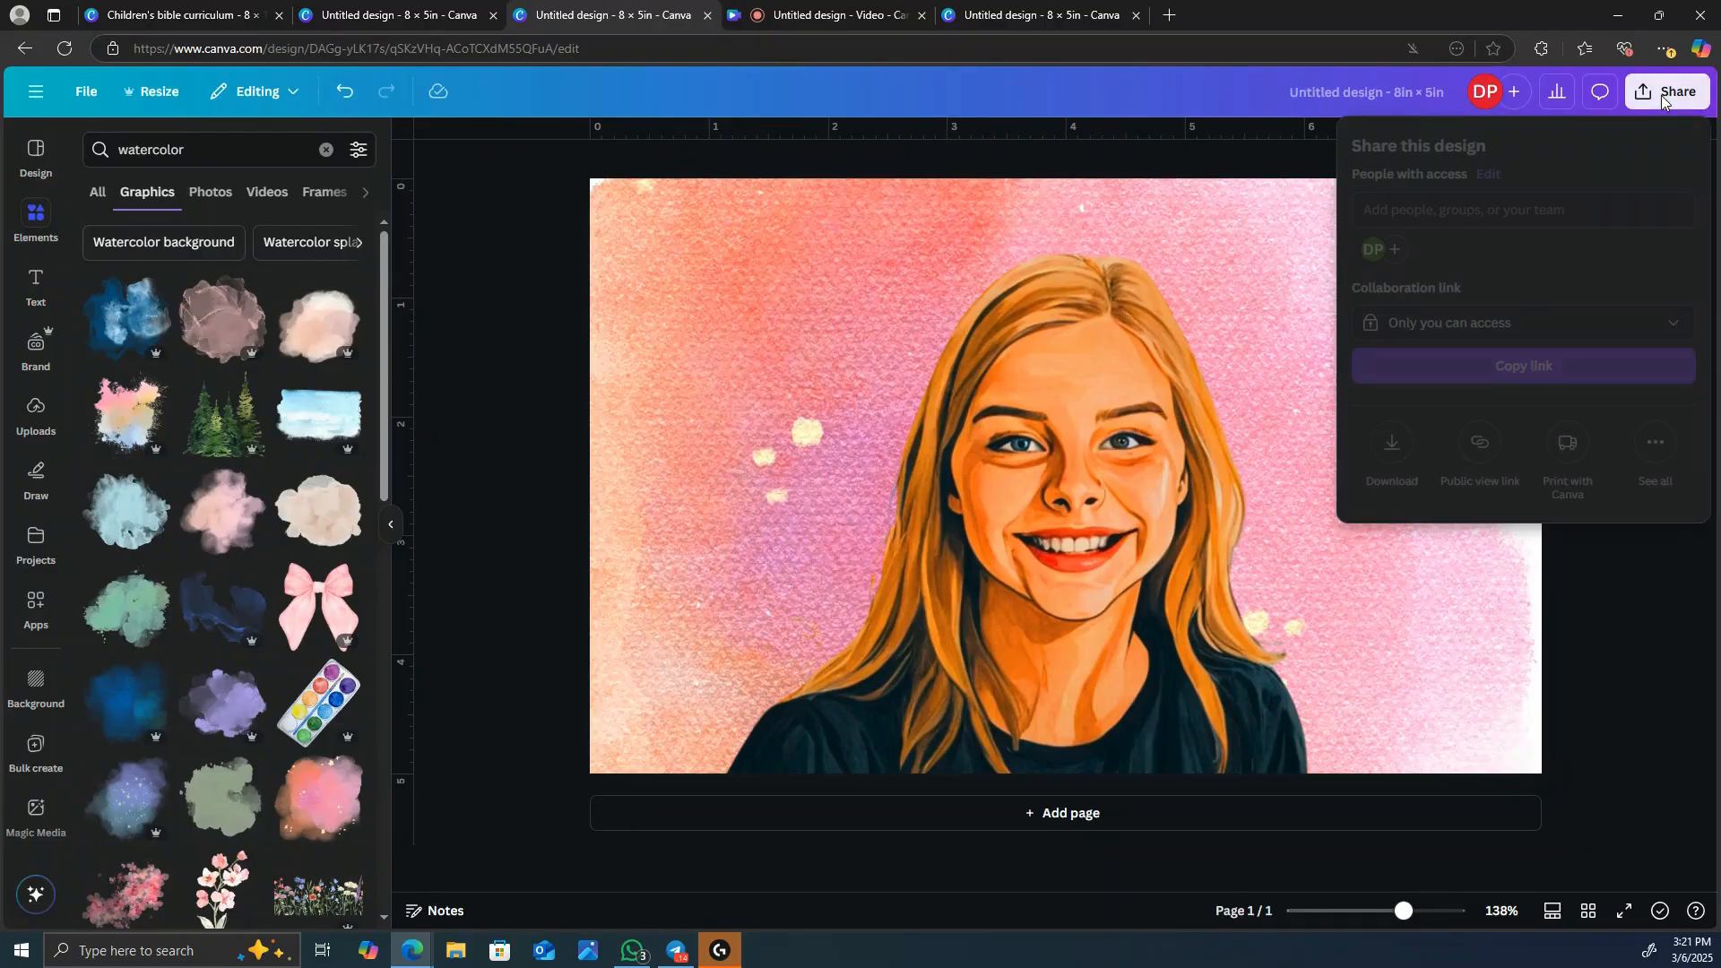
left_click(1392, 440)
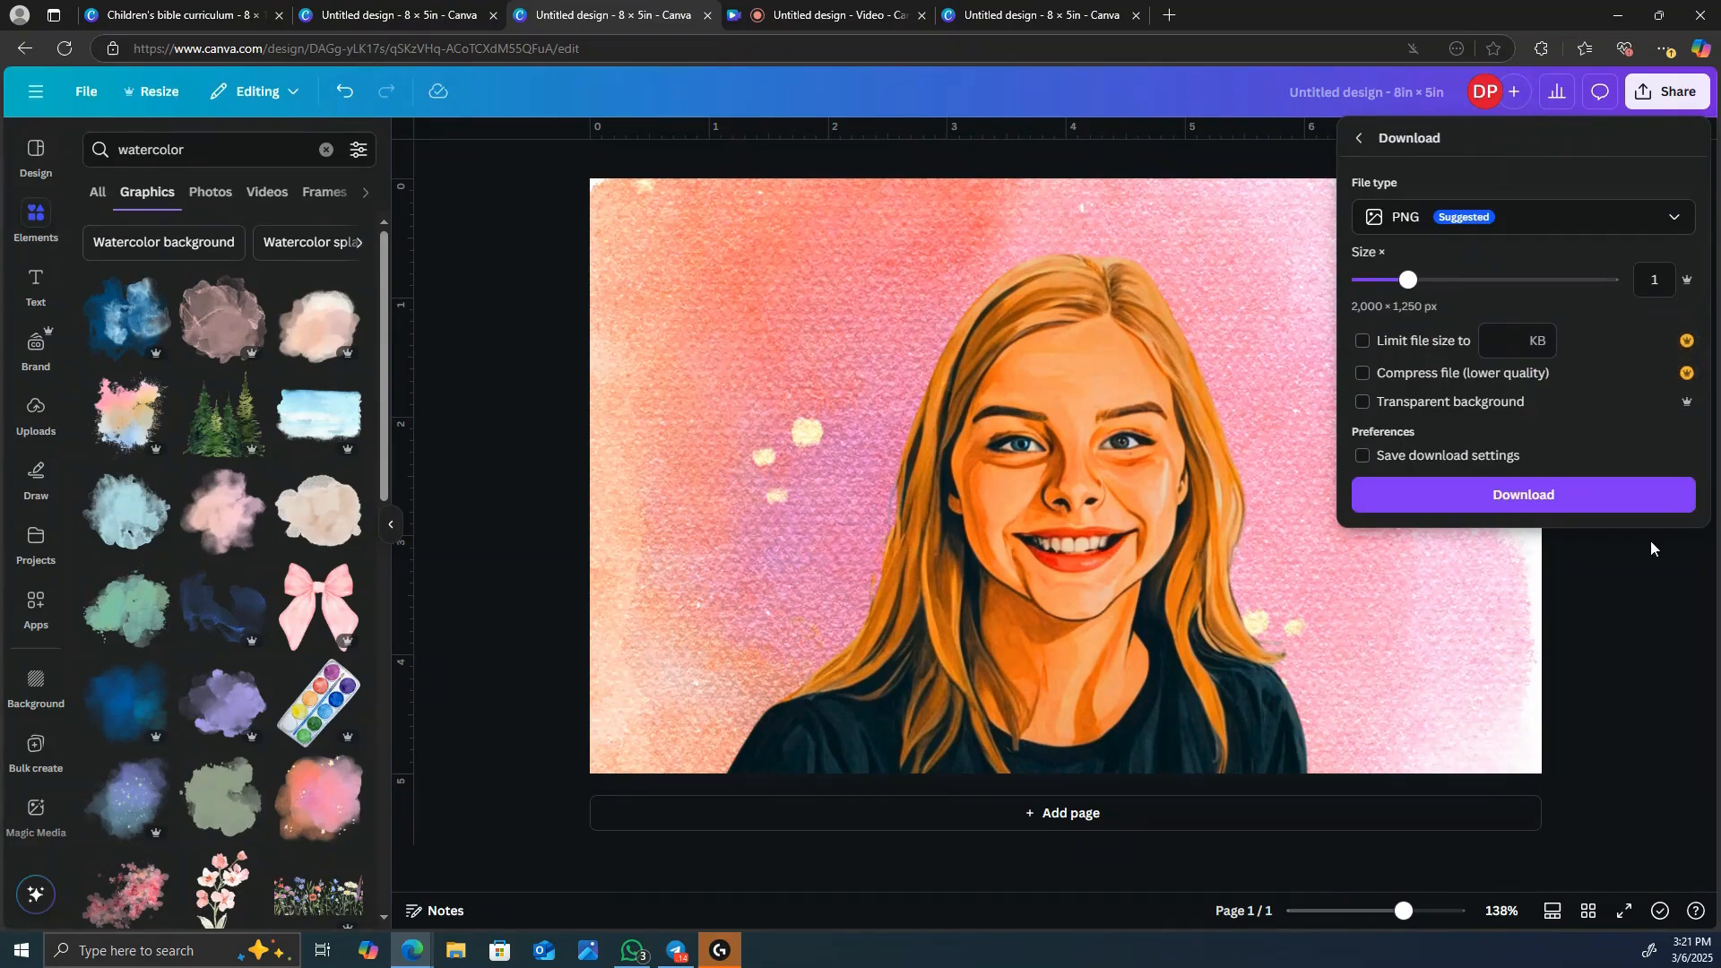
left_click(1619, 495)
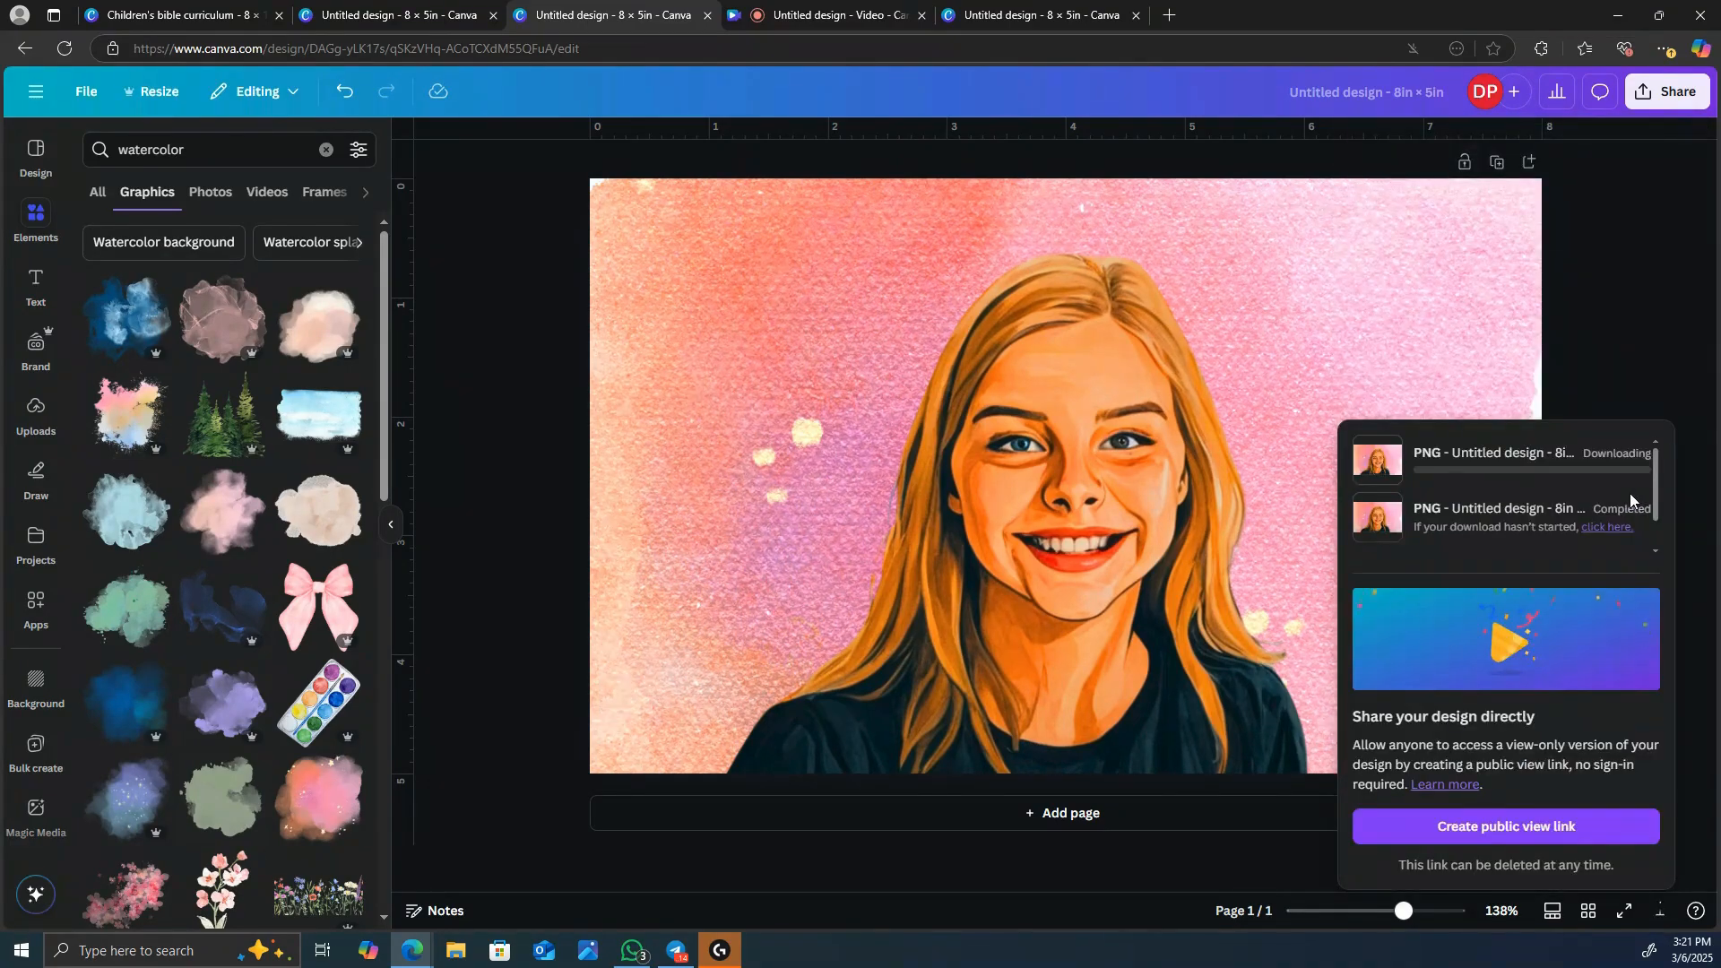